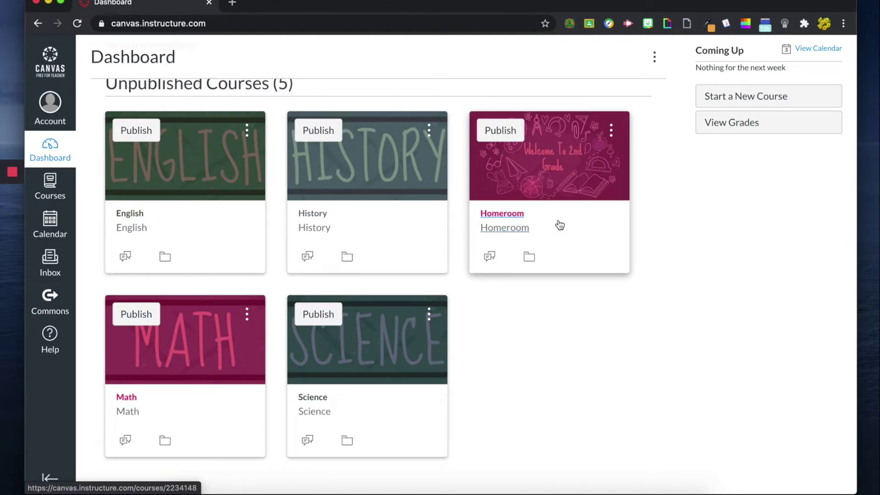
left_click(504, 226)
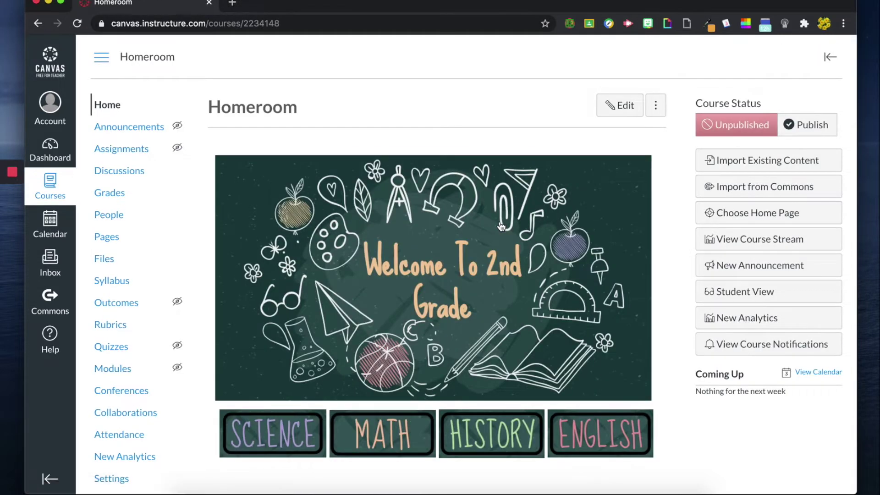
scroll(501, 227, "down", 1)
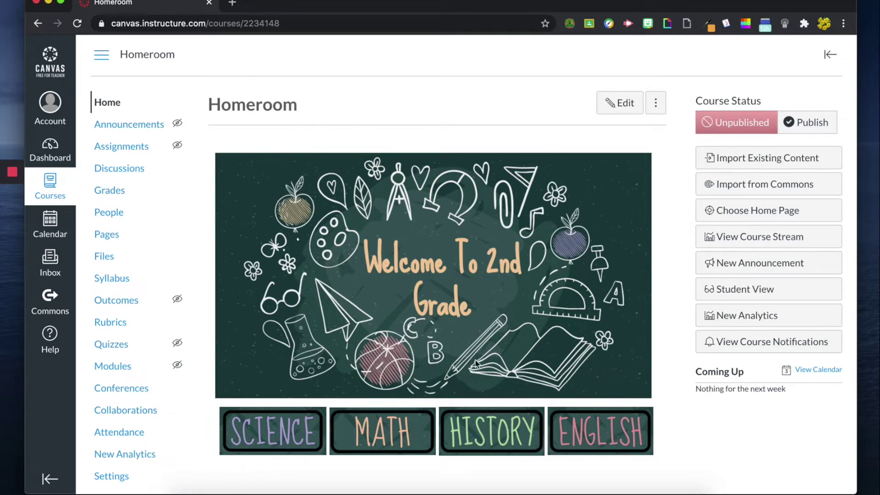
left_click(62, 151)
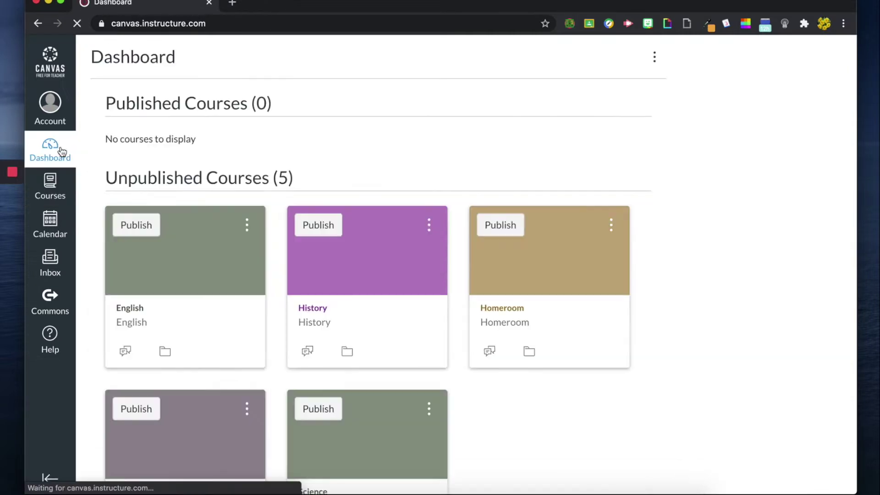
Open the English and History course cards in their own new tabs.
scroll(306, 160, "down", 2)
scroll(304, 156, "down", 1)
right_click(177, 252)
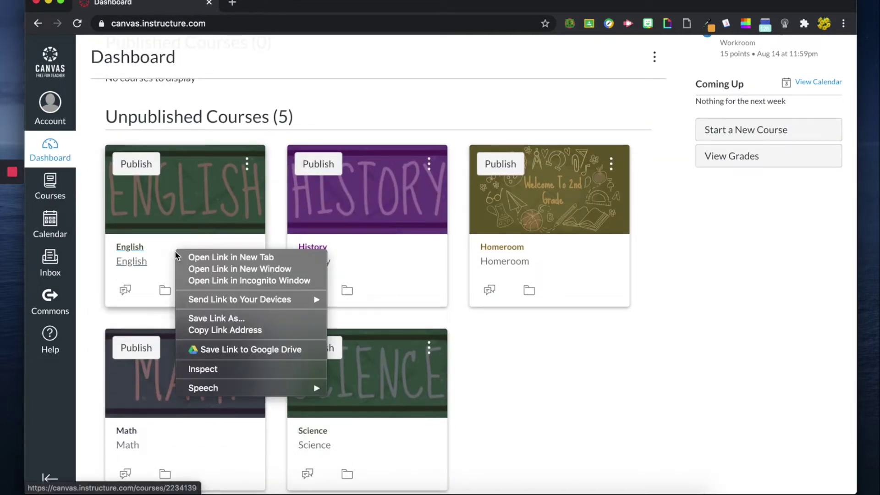
left_click(195, 258)
right_click(349, 254)
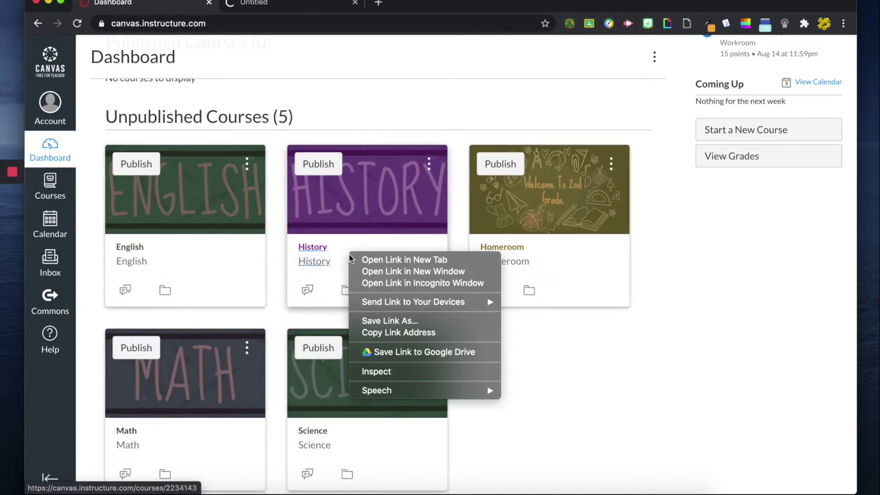
left_click(367, 257)
Open Math and Science in new tabs, then open Homeroom's home page for editing.
scroll(325, 272, "down", 3)
right_click(194, 344)
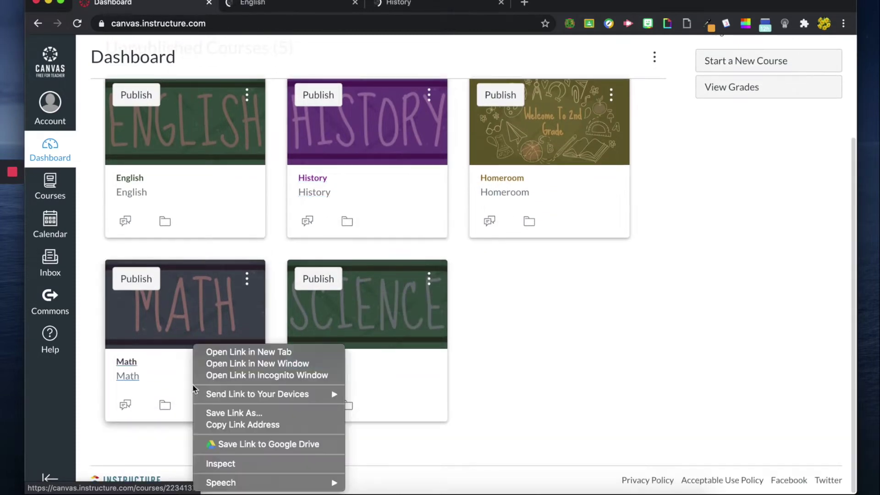
left_click(283, 352)
right_click(412, 344)
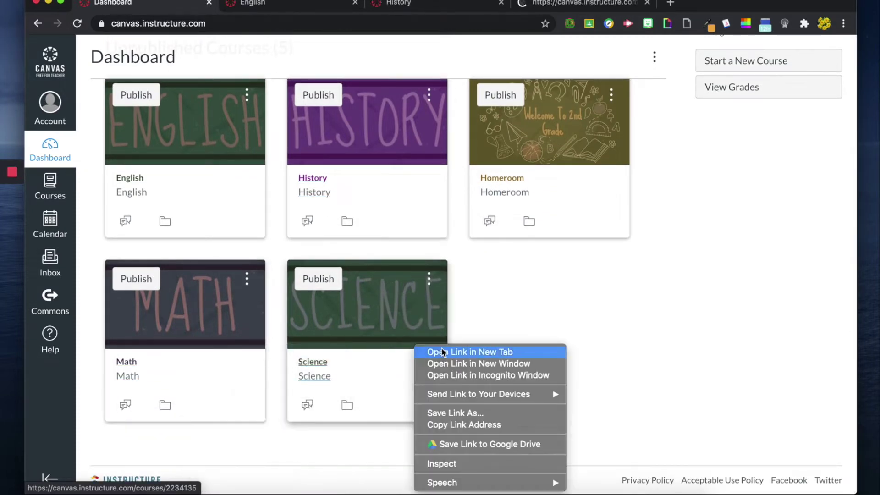
left_click(439, 352)
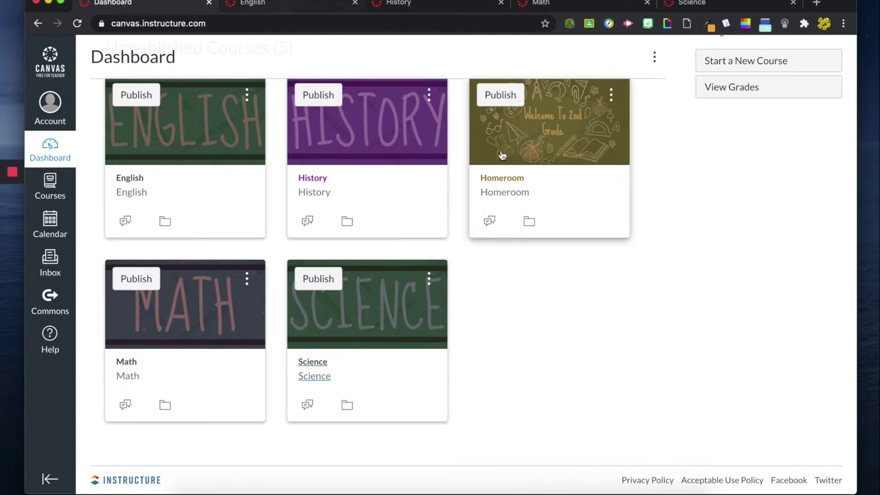
left_click(516, 164)
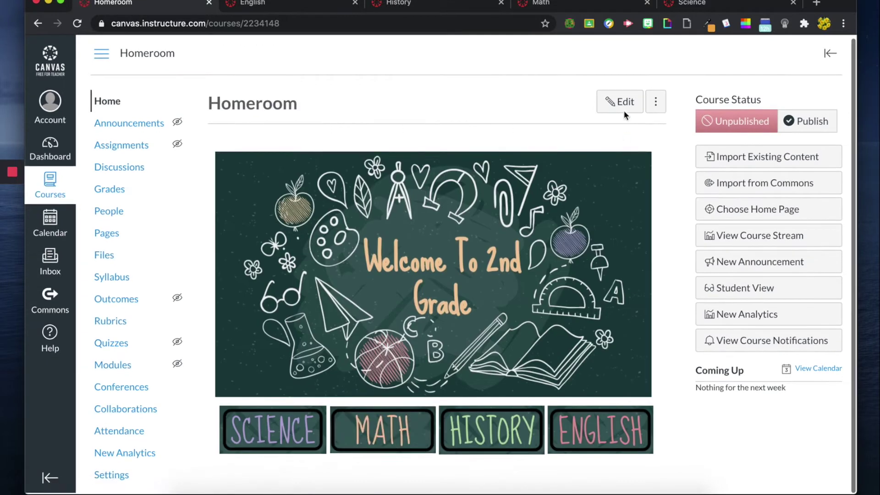
left_click(624, 104)
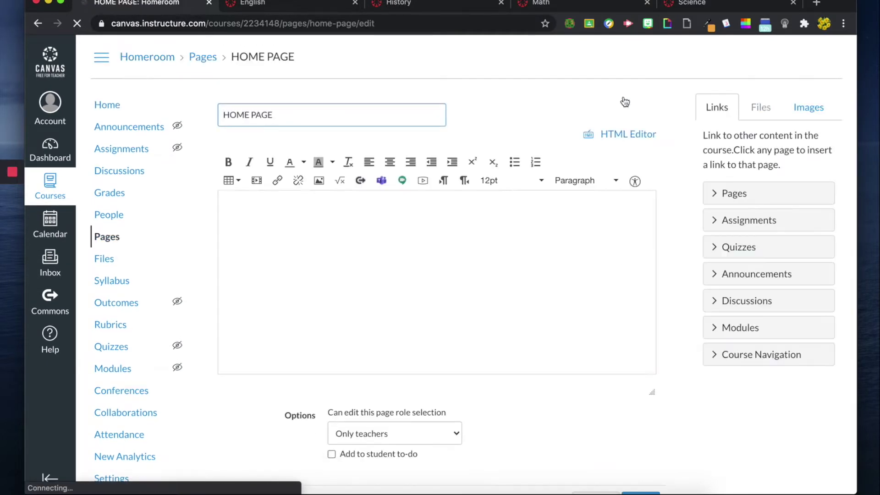
Copy the English course's web address from its tab and return to the Homeroom editor.
left_click(274, 9)
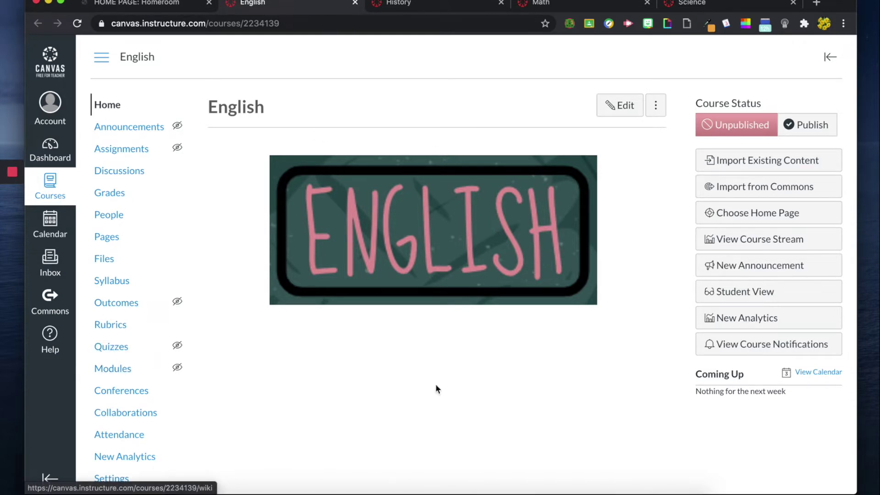
left_click(298, 27)
key("super+c")
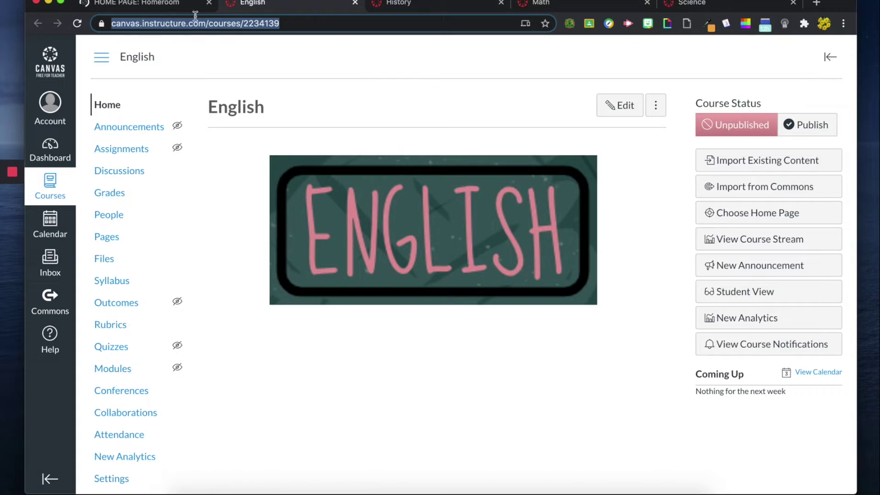
left_click(157, 6)
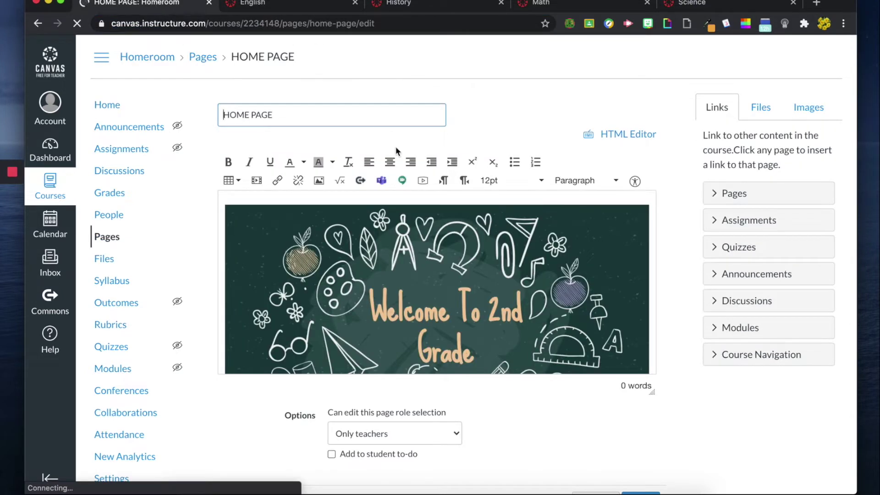
Link the ENGLISH button image to the pasted English course URL.
scroll(529, 246, "down", 5)
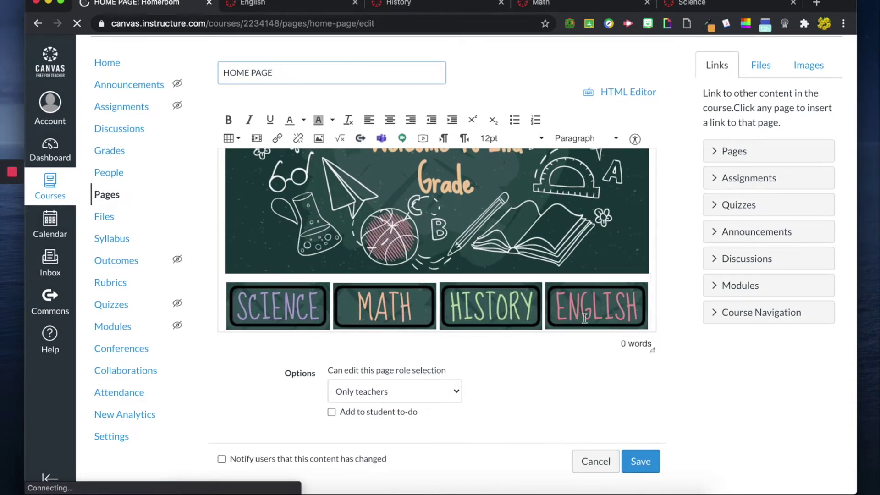
left_click(584, 318)
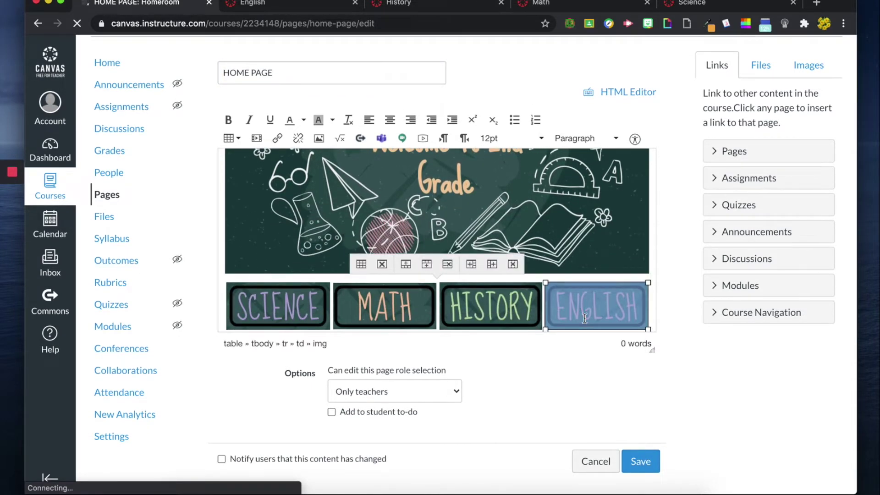
left_click(278, 139)
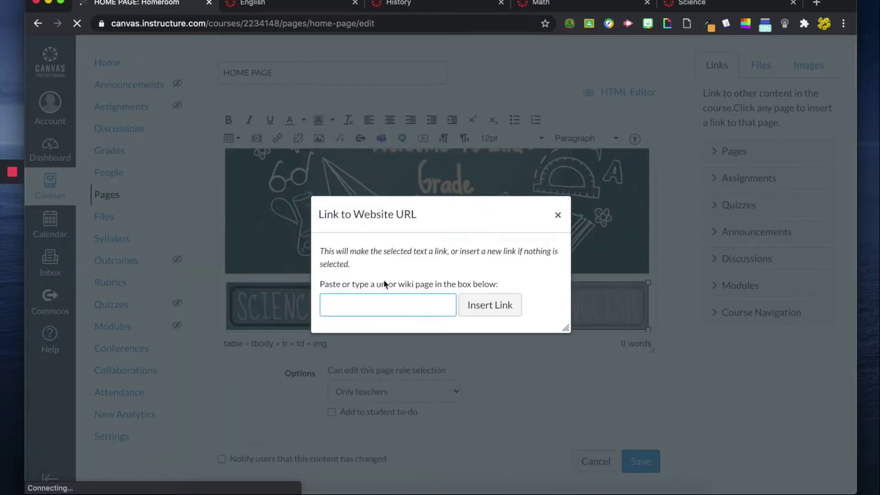
key("super+v")
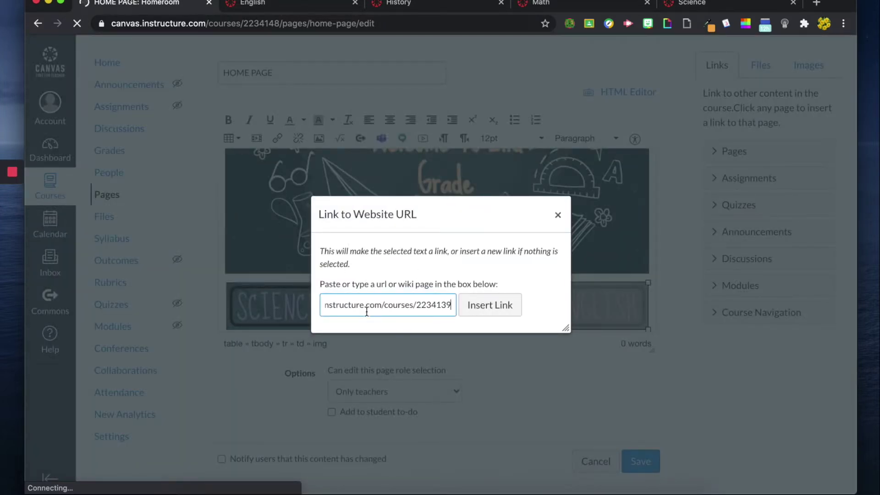
left_click(499, 310)
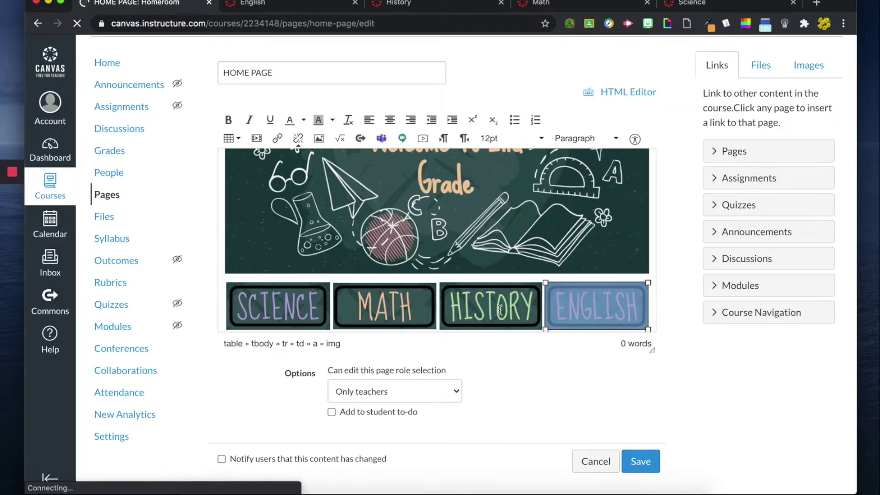
Link the HISTORY button image to the History course's copied web address.
left_click(428, 6)
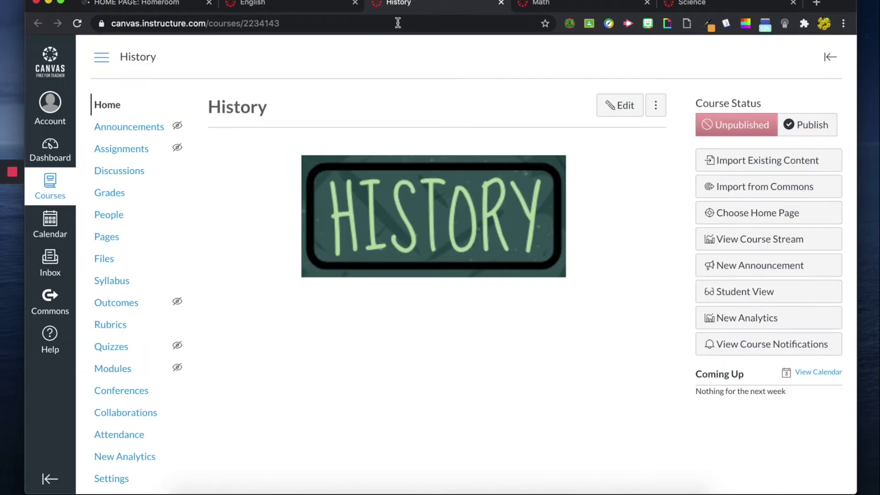
left_click(255, 23)
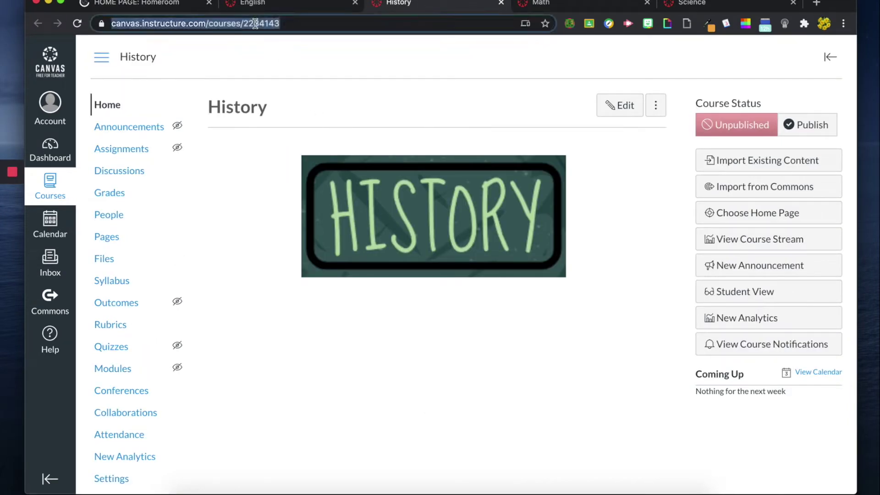
key("super+1")
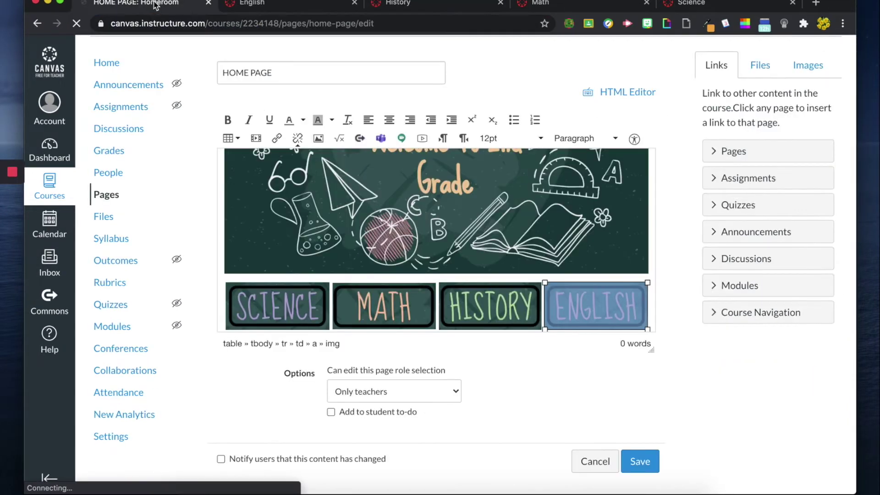
left_click(499, 288)
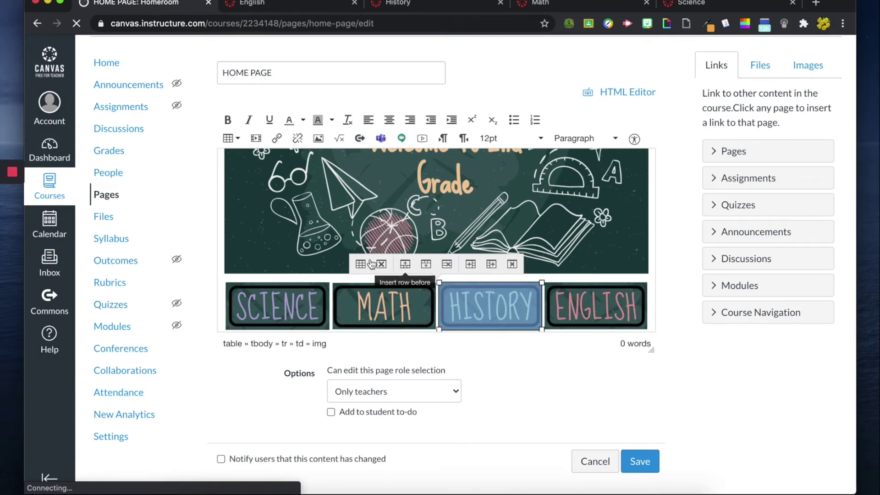
left_click(276, 138)
key("super+v")
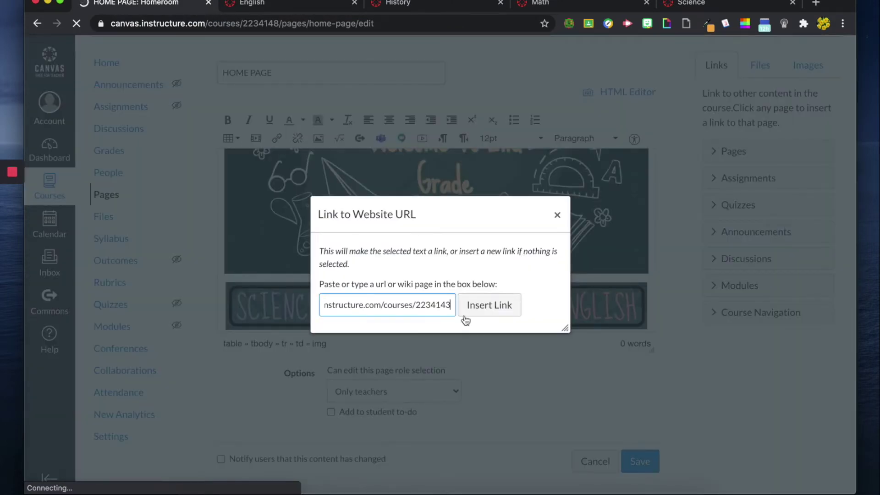
left_click(489, 305)
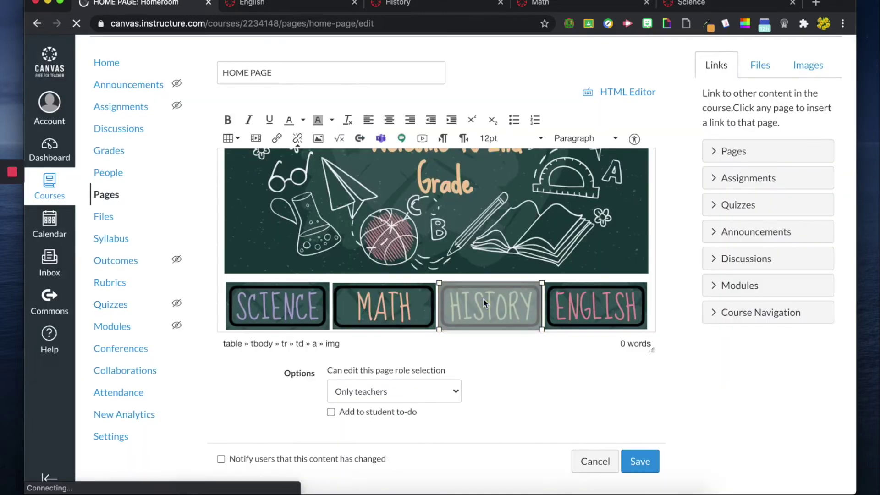
Link the MATH button image to the Math course's copied web address.
left_click(568, 3)
left_click(224, 20)
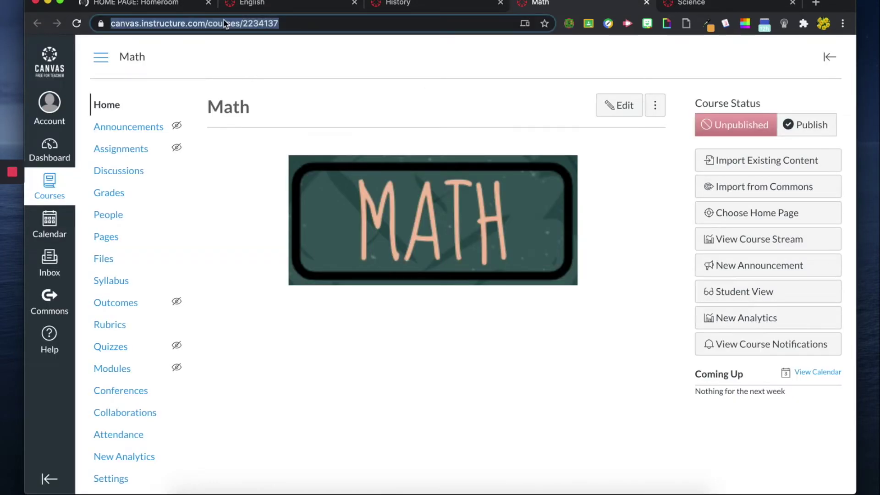
left_click(140, 4)
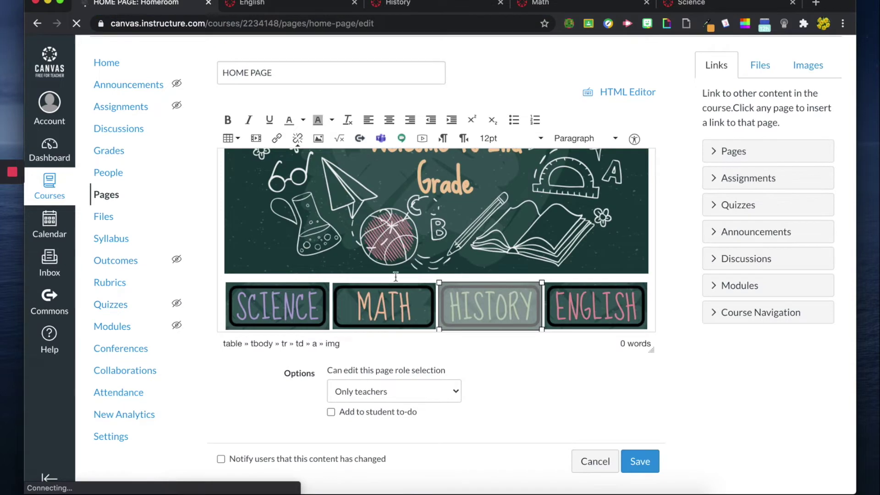
left_click(394, 290)
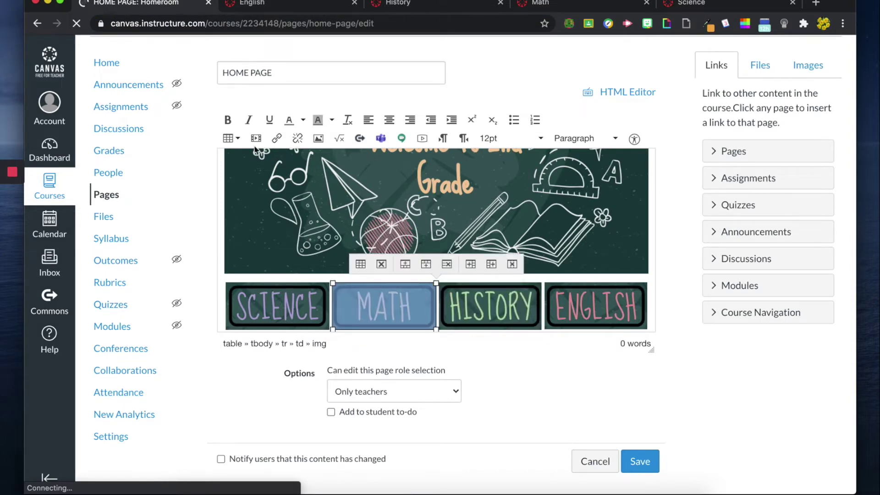
left_click(277, 138)
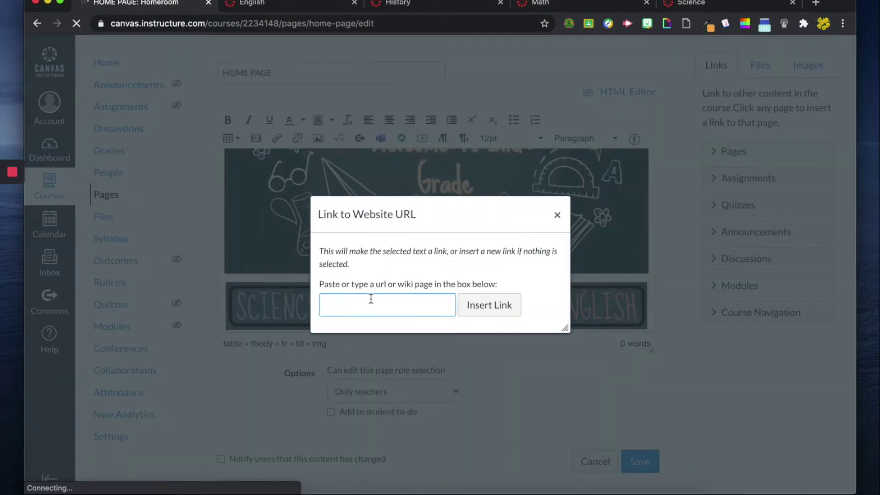
key("super+v")
left_click(489, 305)
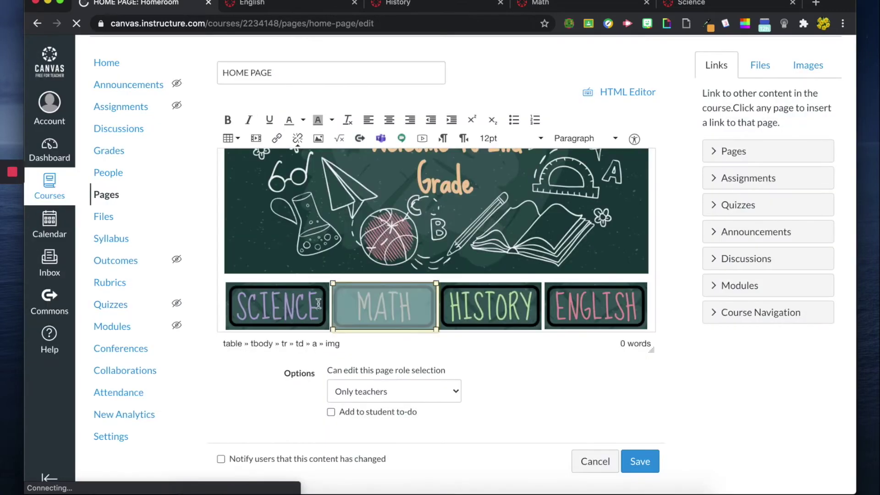
Link the SCIENCE button image to the Science course's copied web address.
left_click(691, 4)
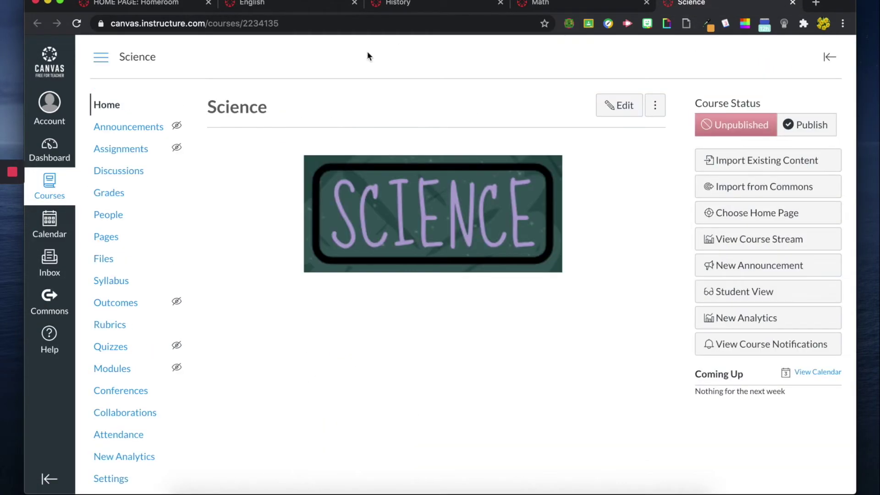
left_click(332, 27)
key("super+c")
left_click(158, 4)
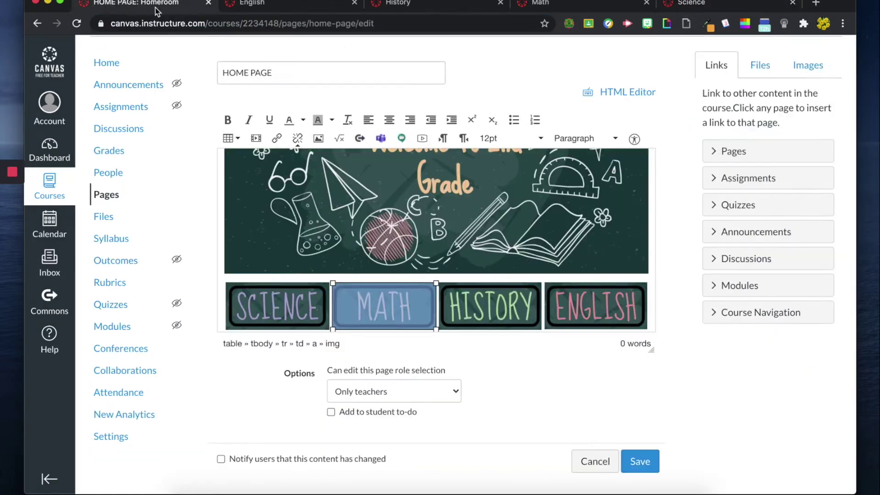
left_click(275, 291)
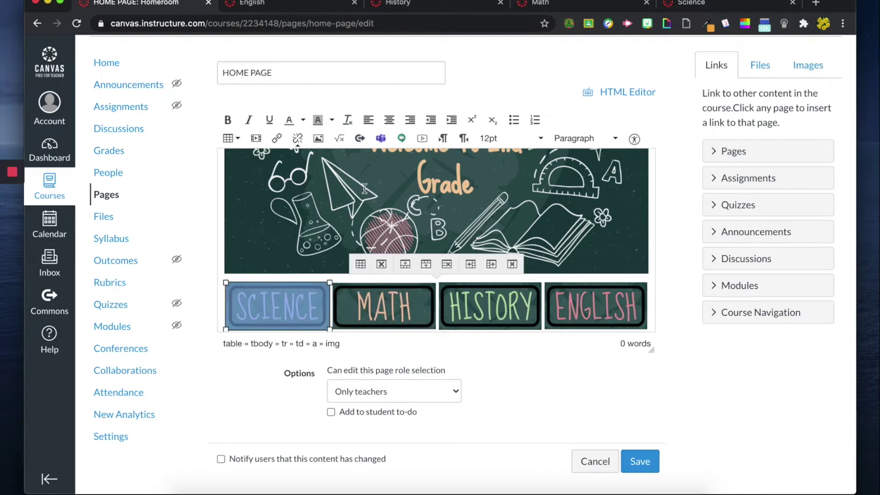
left_click(276, 138)
key("super+v")
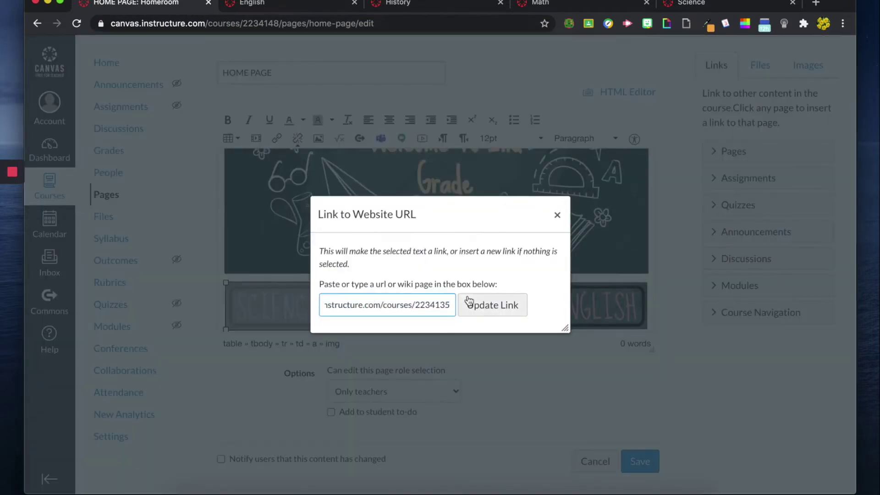
left_click(482, 304)
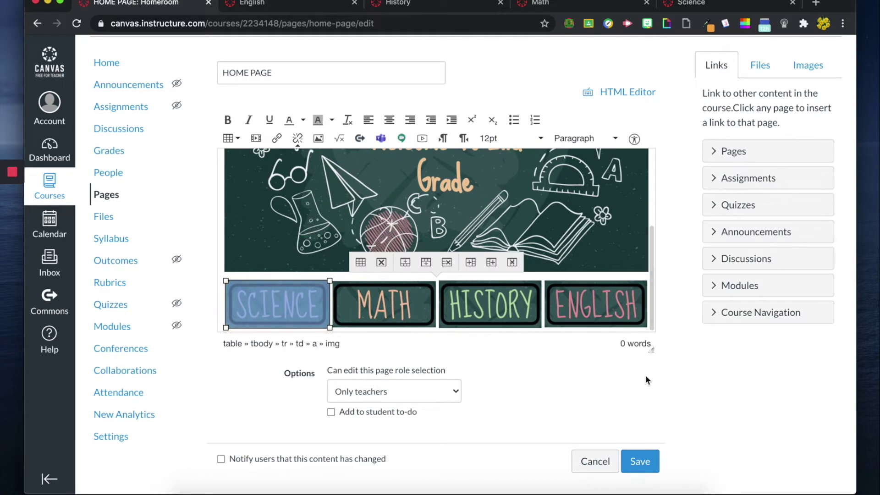
Save the Homeroom home page and close the English, History, Math and Science tabs.
left_click(641, 461)
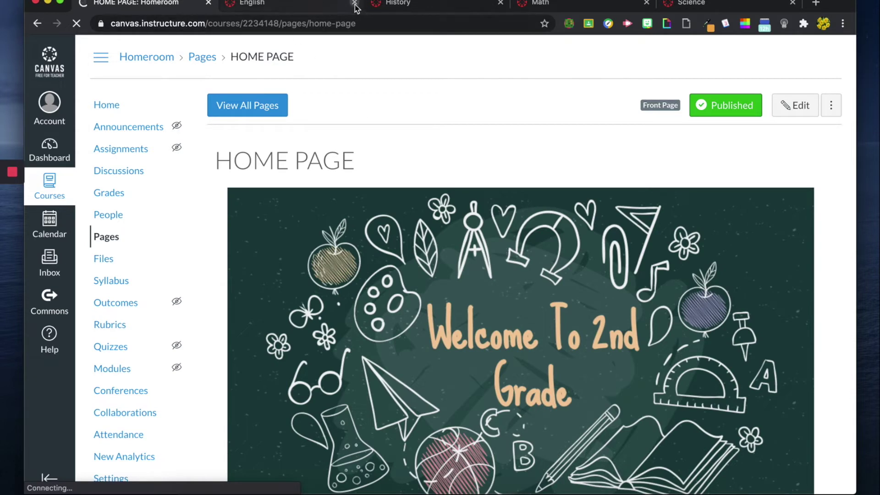
left_click(355, 4)
left_click(355, 3)
left_click(355, 3)
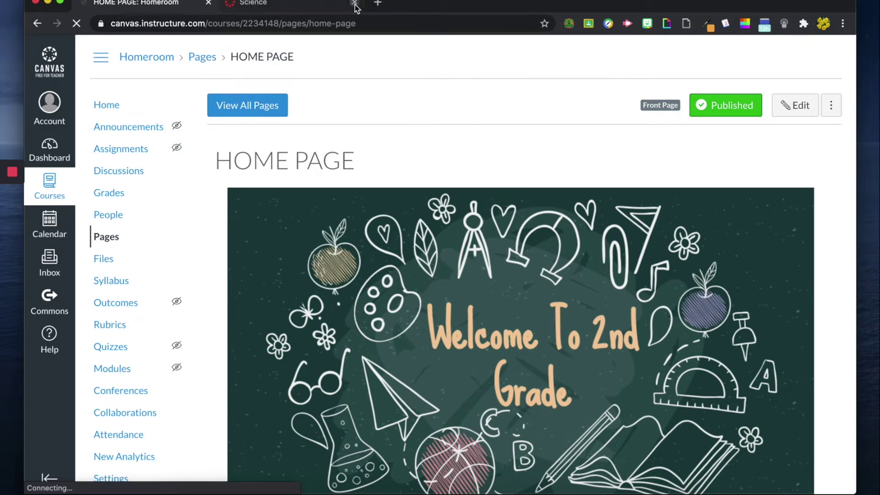
left_click(355, 3)
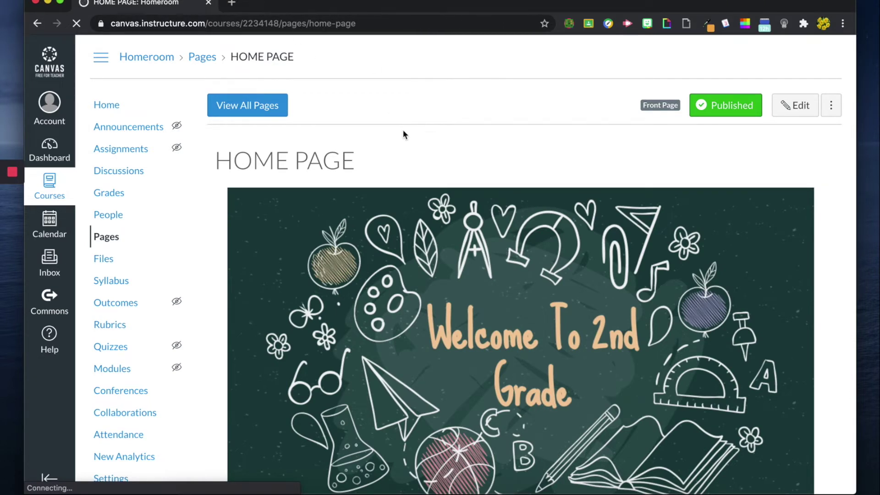
Test the SCIENCE, MATH, HISTORY and ENGLISH buttons, returning to the home page after each.
scroll(403, 133, "down", 5)
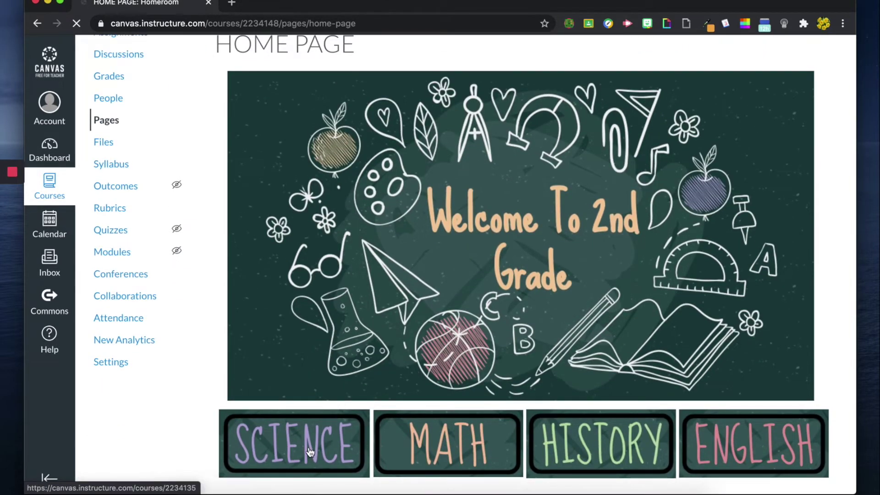
left_click(310, 452)
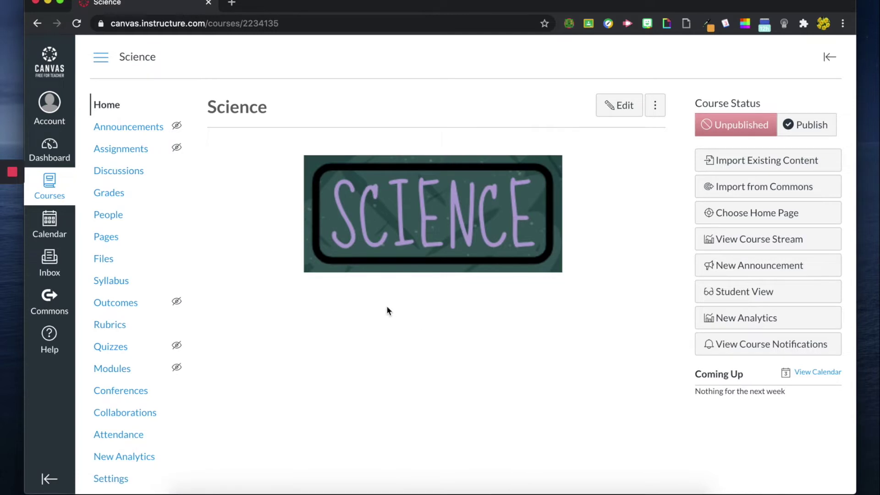
left_click(37, 24)
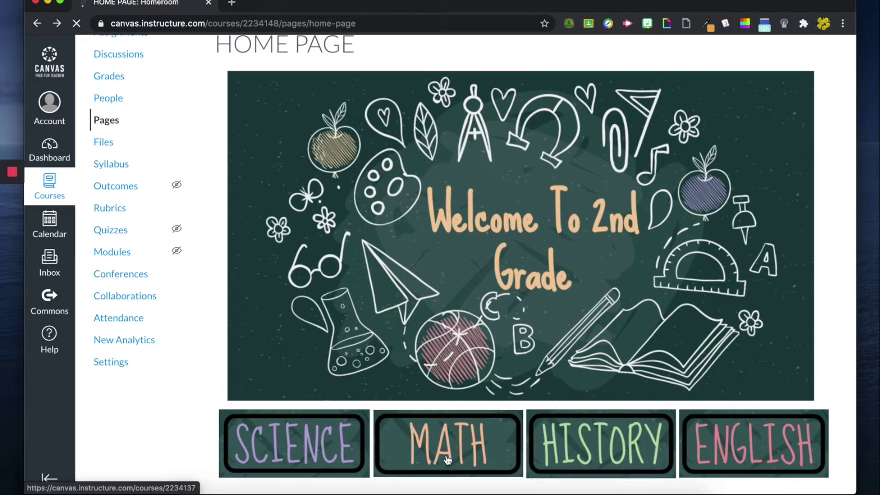
left_click(447, 459)
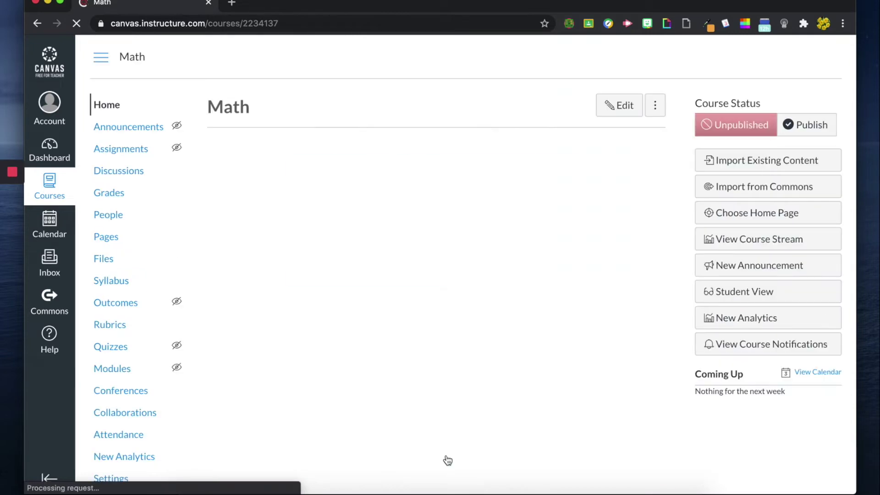
left_click(37, 24)
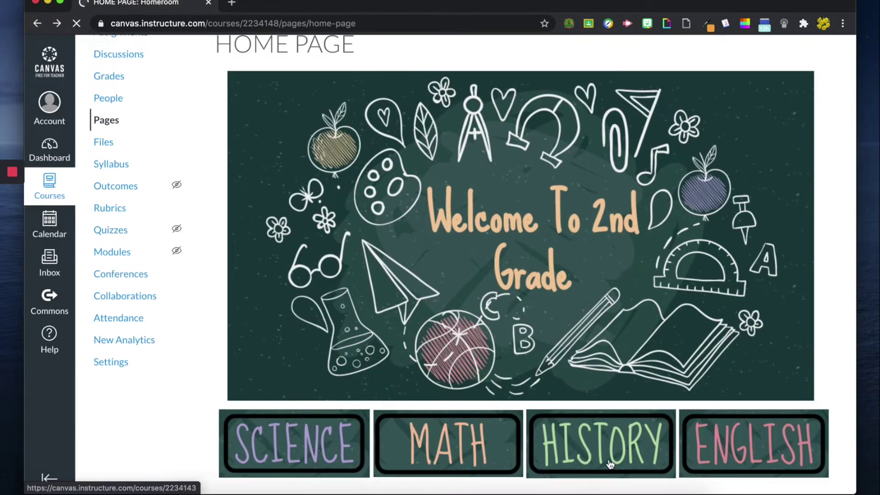
left_click(604, 428)
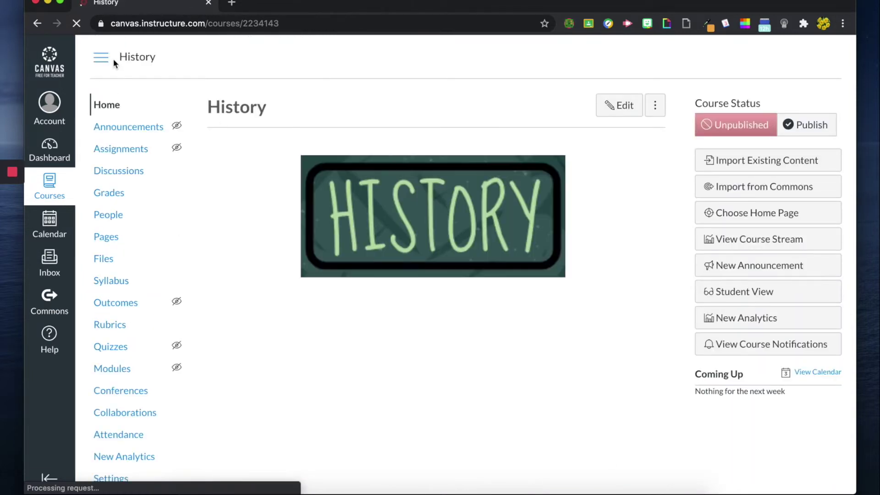
key("super+Left")
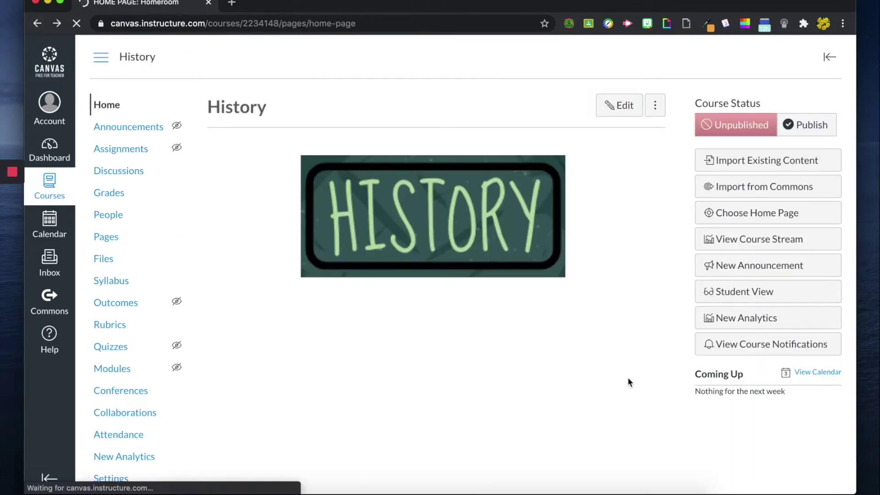
left_click(752, 445)
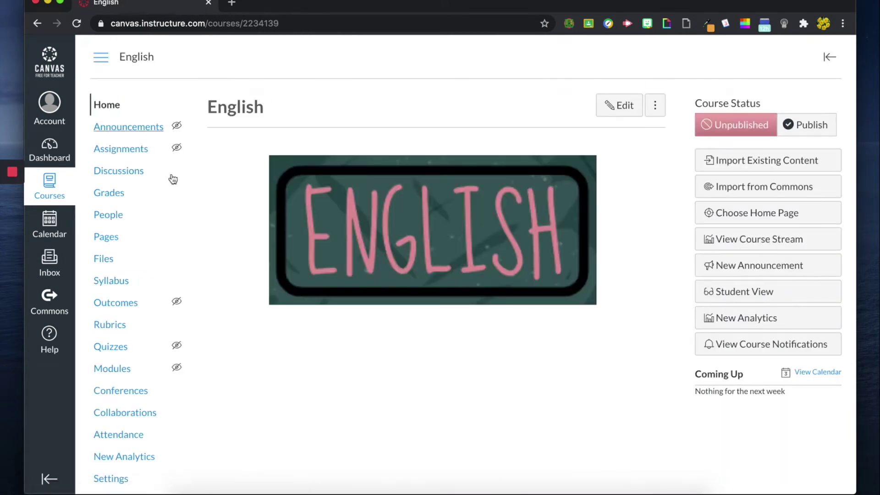
left_click(37, 23)
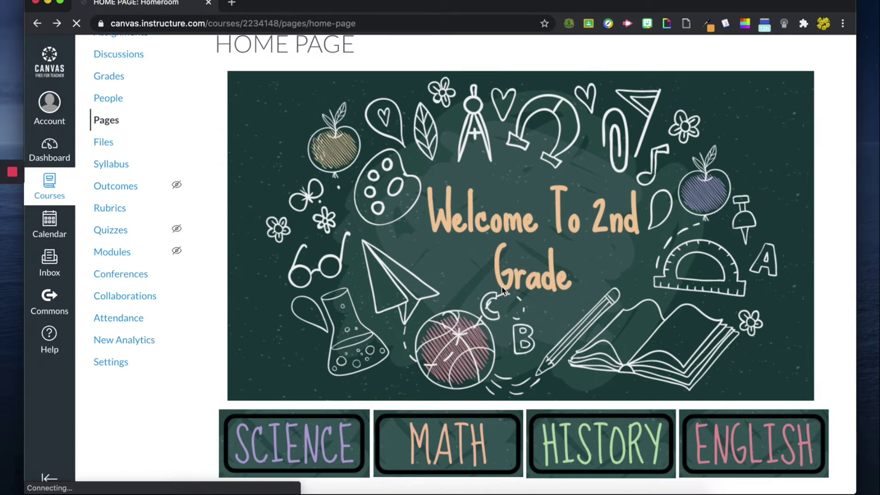
From the Dashboard, open the Homeroom course and its Settings page.
left_click(49, 151)
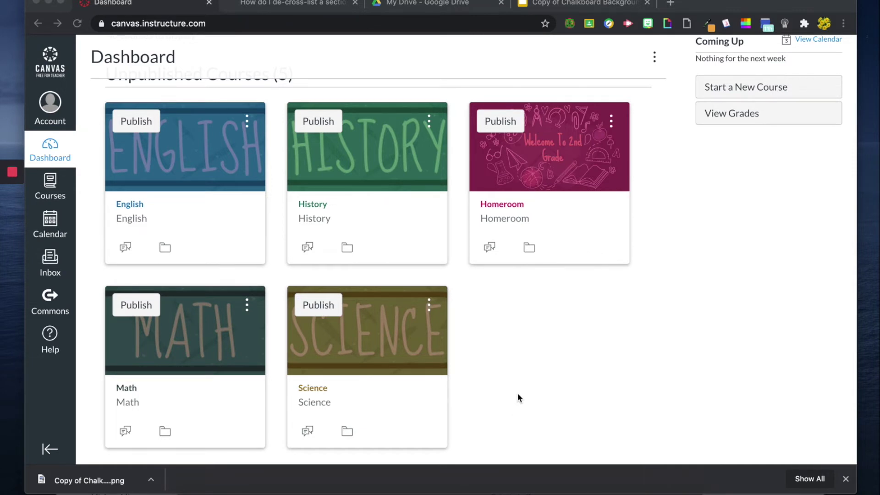
left_click(507, 209)
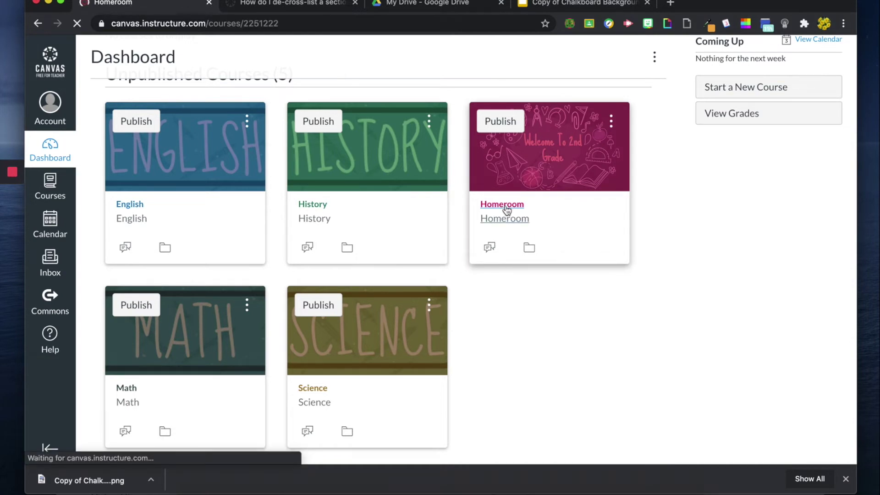
scroll(112, 252, "down", 1)
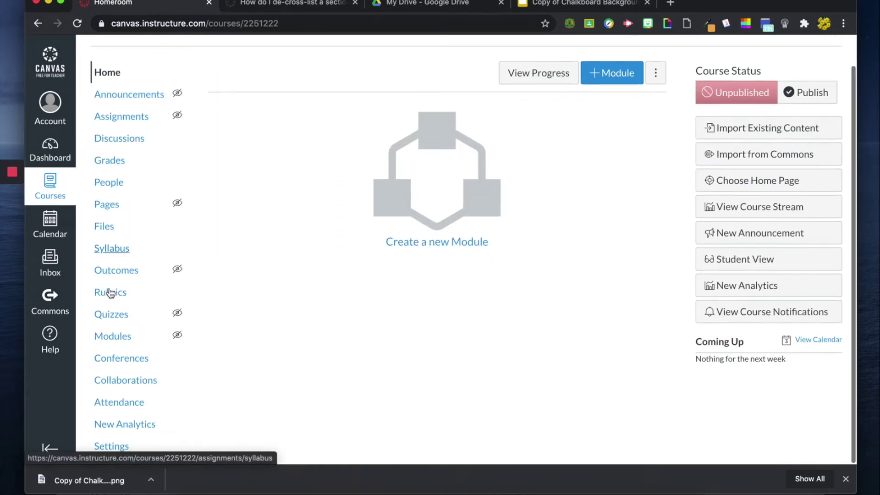
left_click(109, 446)
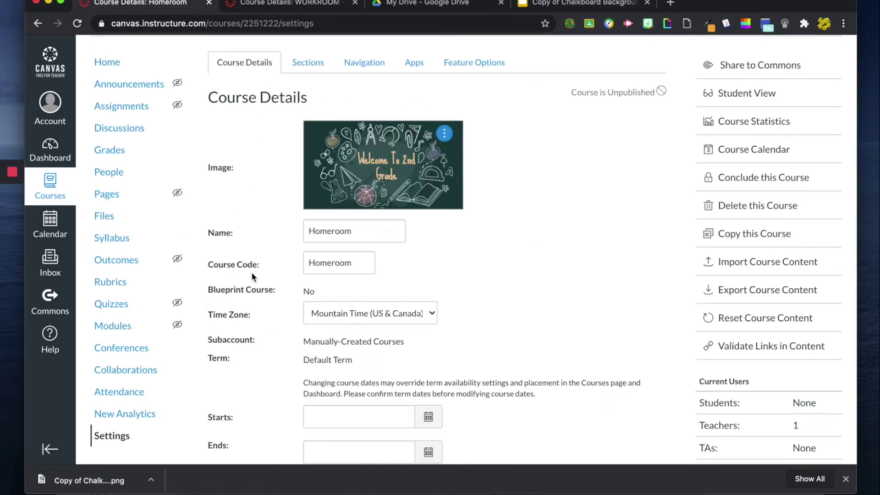
Check Homeroom's course code field, leaving it unchanged as 'Homeroom'.
scroll(251, 272, "up", 5)
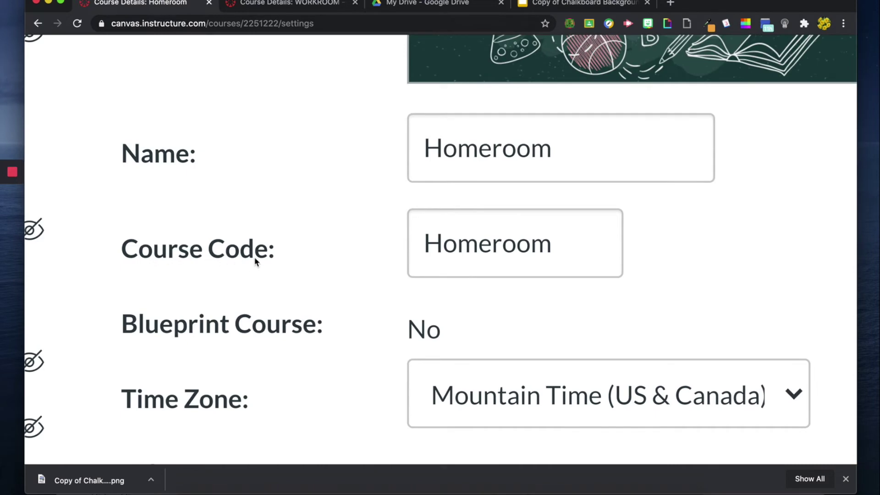
double_click(488, 245)
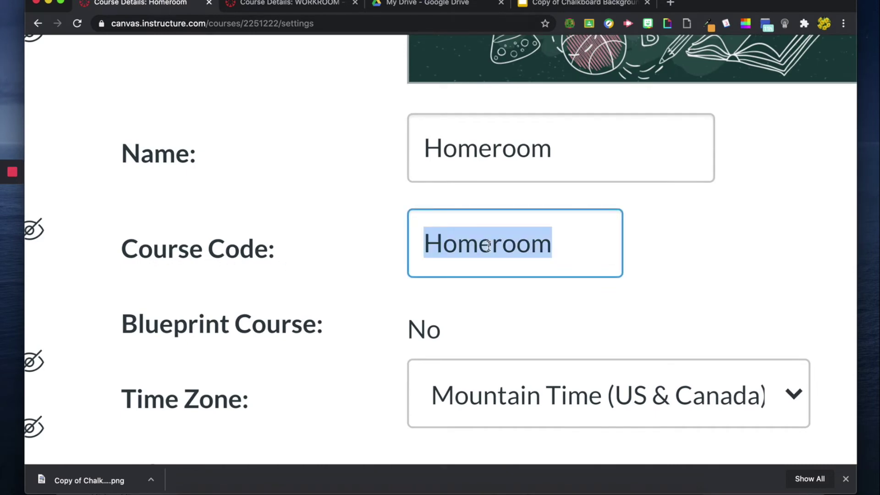
left_click(480, 324)
scroll(480, 325, "down", 5)
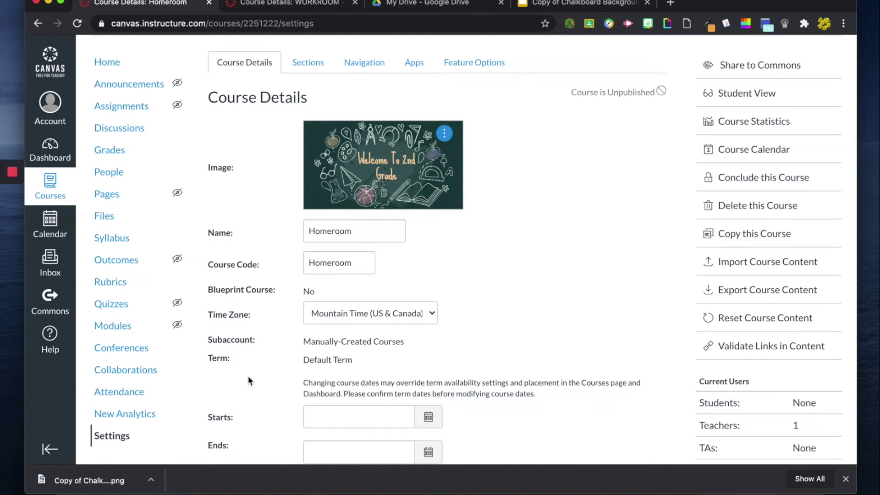
Open the Science course's Settings, Sections list and the Science section's details.
left_click(56, 160)
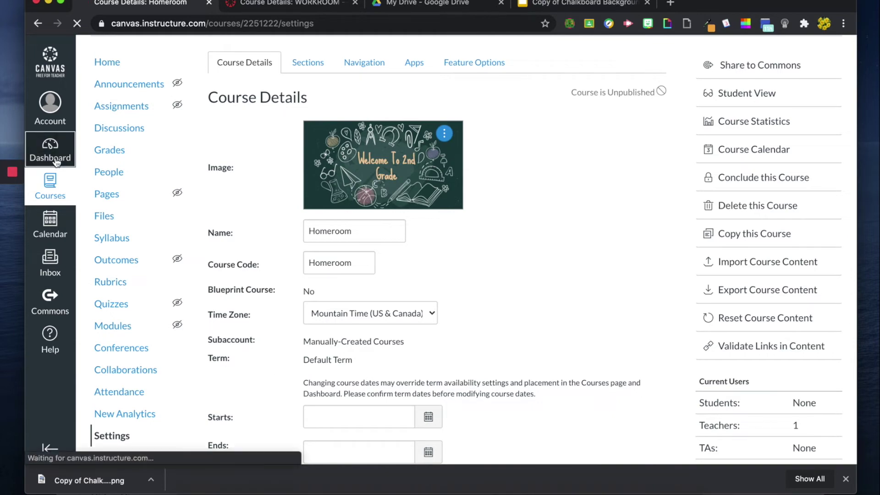
scroll(381, 321, "down", 2)
scroll(383, 375, "down", 2)
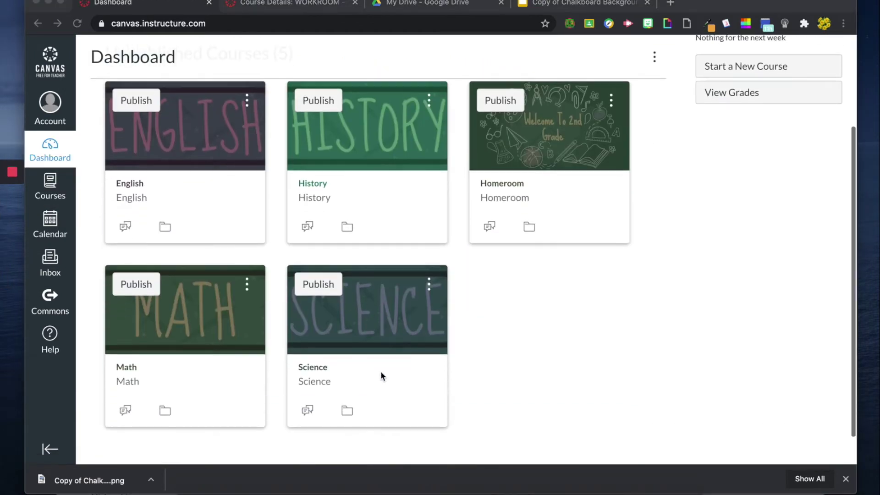
left_click(314, 369)
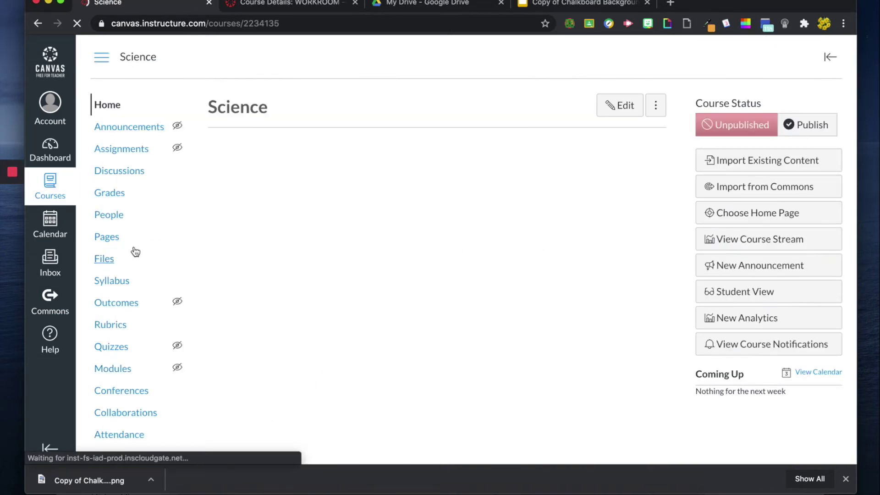
left_click(112, 444)
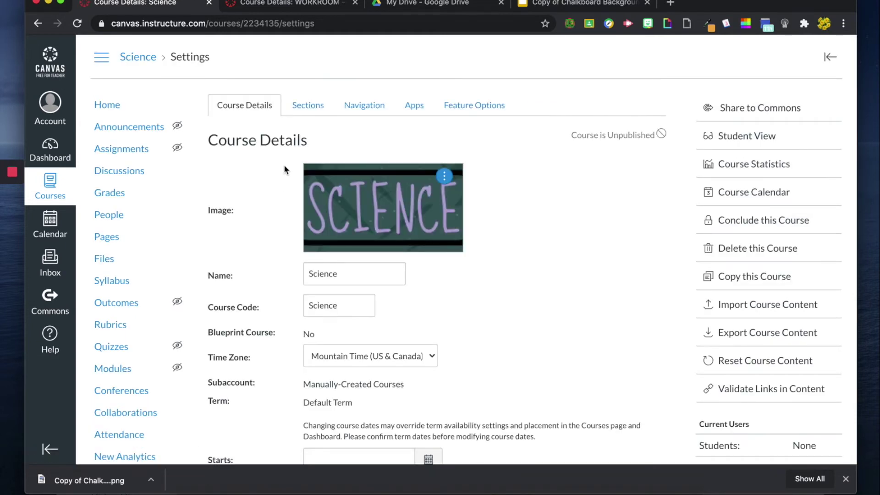
left_click(311, 110)
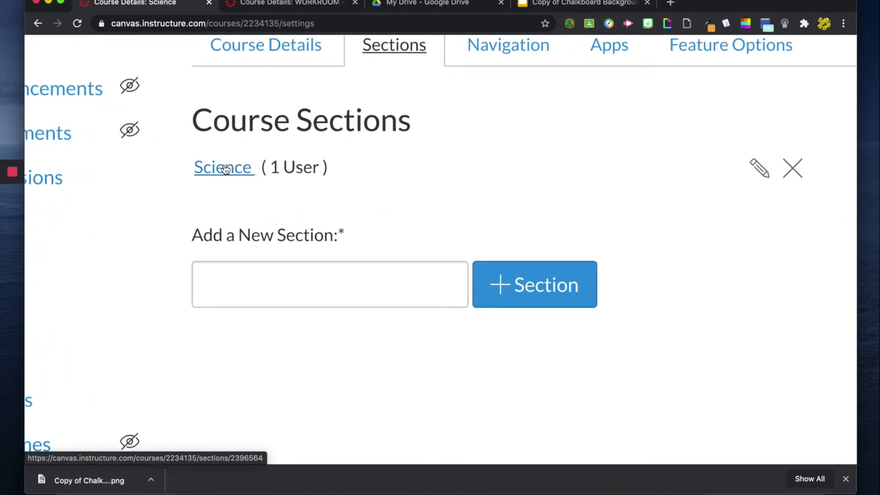
left_click(224, 167)
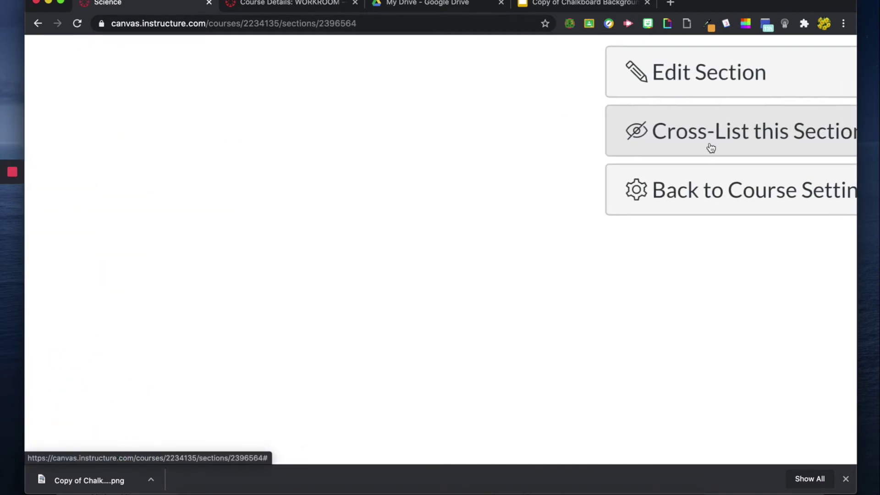
Cross-list the Science section into the Homeroom course, found by searching 'Homeroom'.
left_click(708, 146)
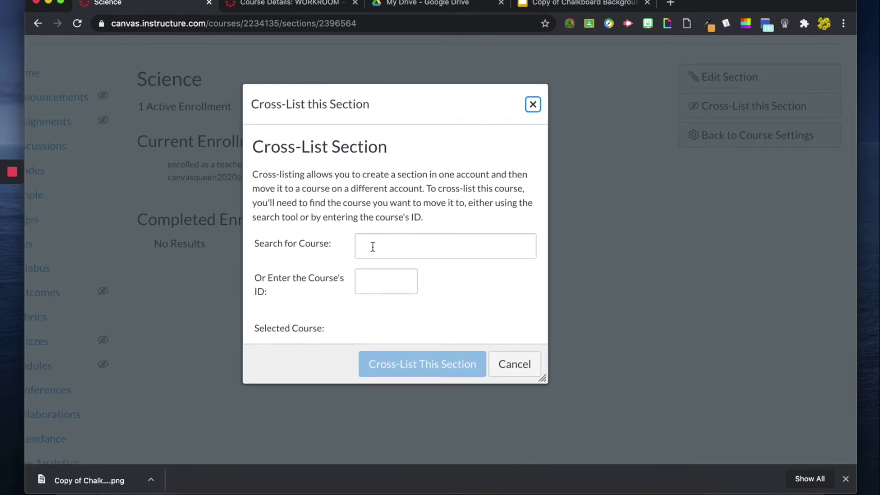
left_click(373, 246)
type("Homeroom")
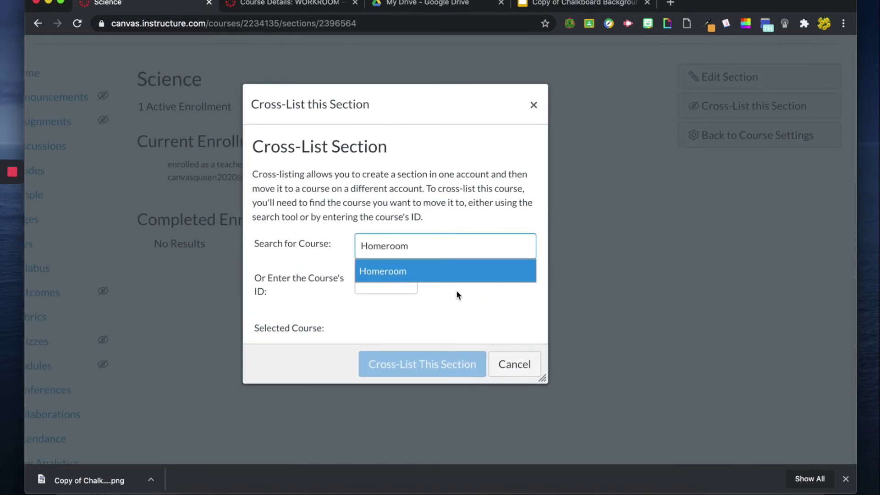
left_click(448, 274)
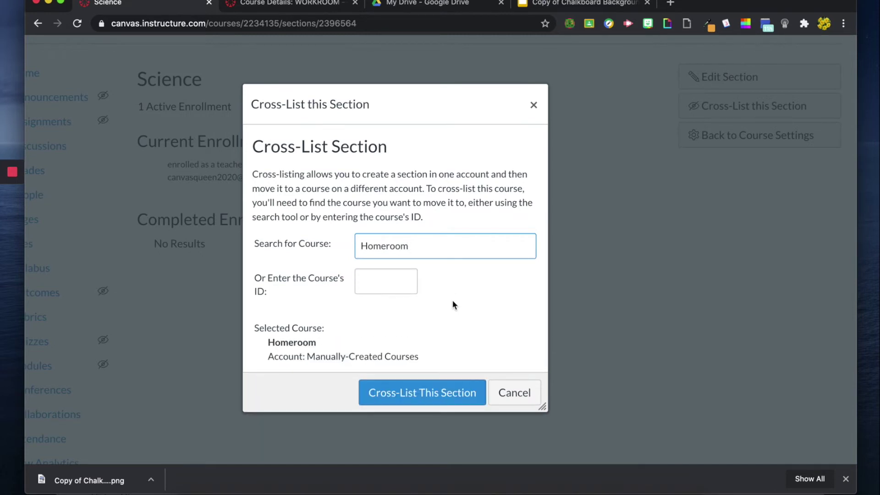
left_click(393, 396)
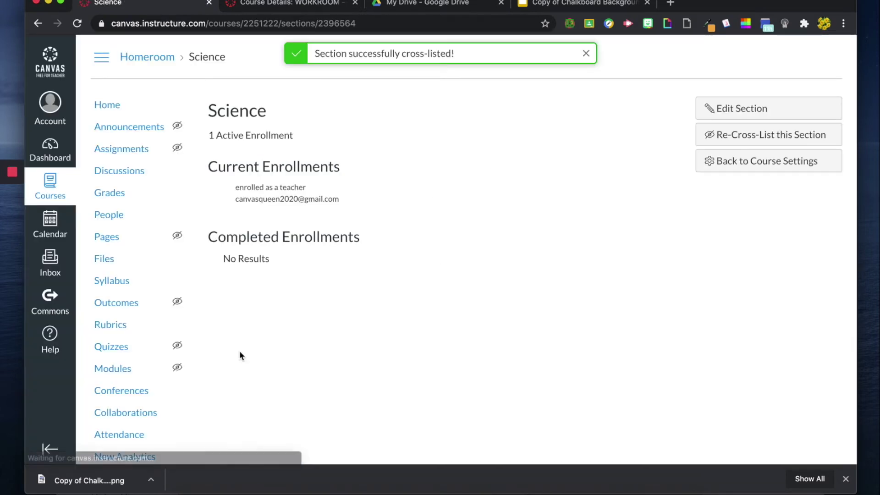
Open Homeroom's HOME PAGE from its Pages list to check the welcome page.
left_click(143, 61)
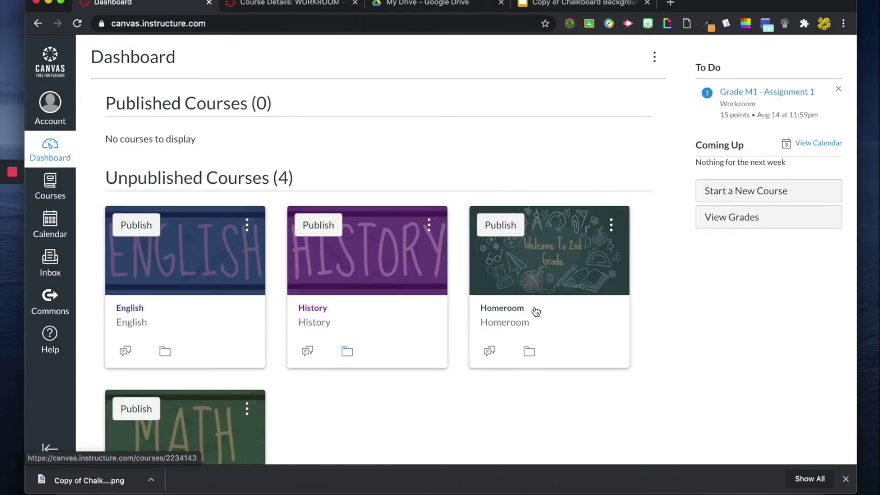
scroll(535, 344, "down", 4)
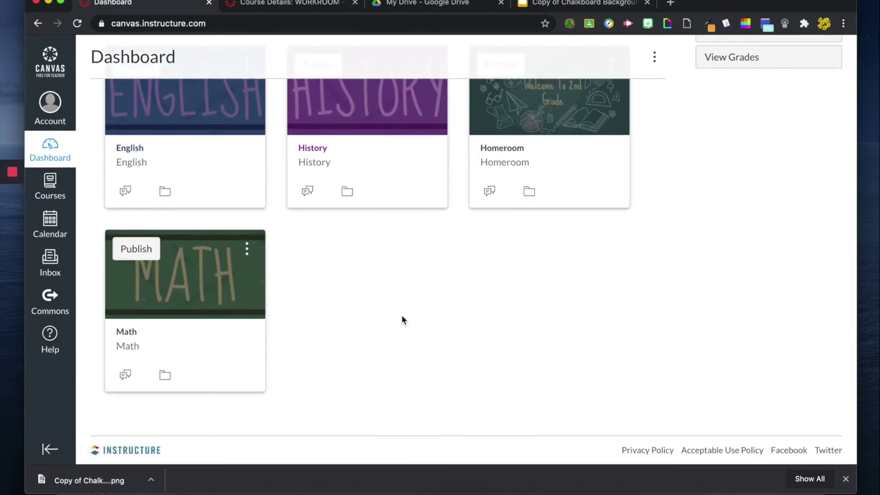
scroll(402, 314, "up", 2)
left_click(509, 255)
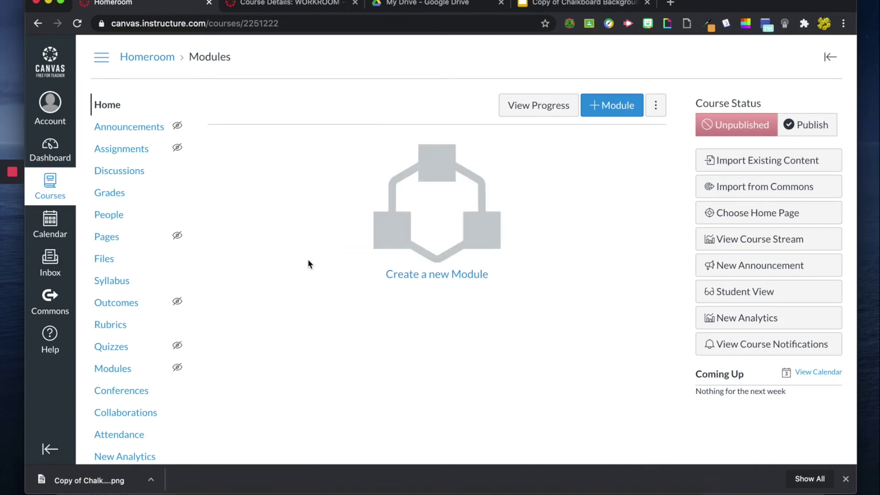
left_click(117, 244)
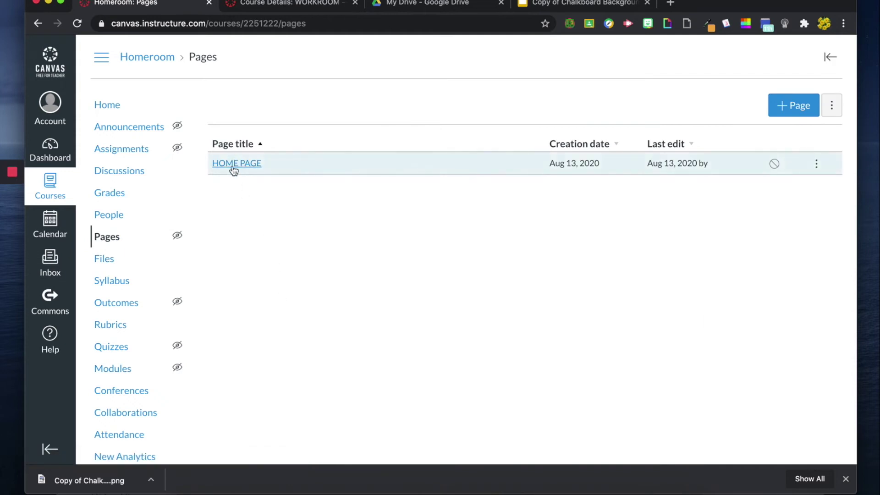
left_click(233, 170)
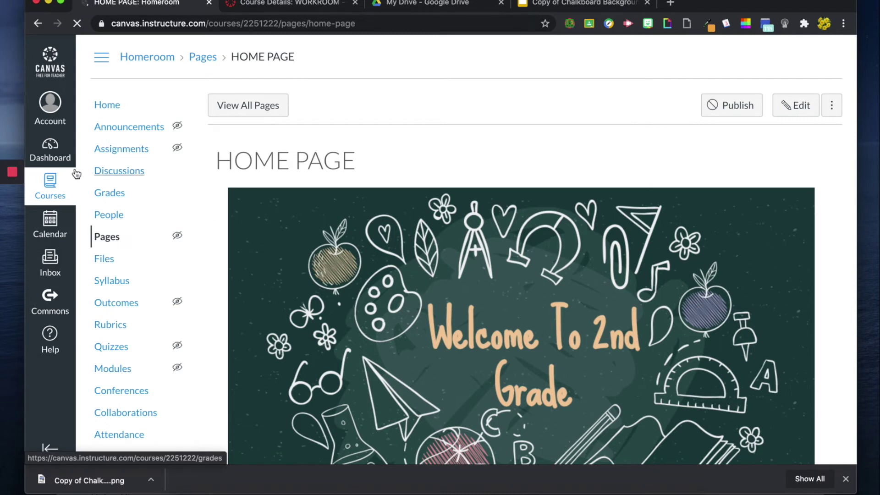
Return to the Dashboard and scroll through the English, History, Homeroom and Math cards.
left_click(58, 158)
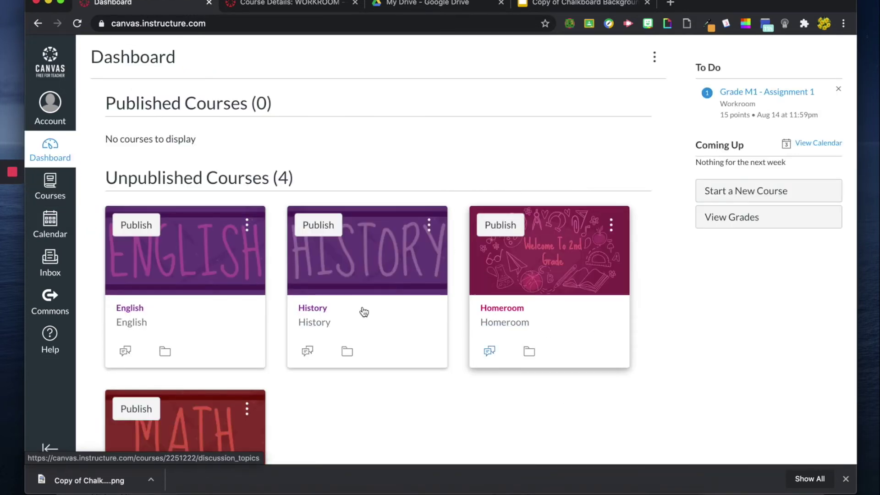
scroll(360, 311, "down", 2)
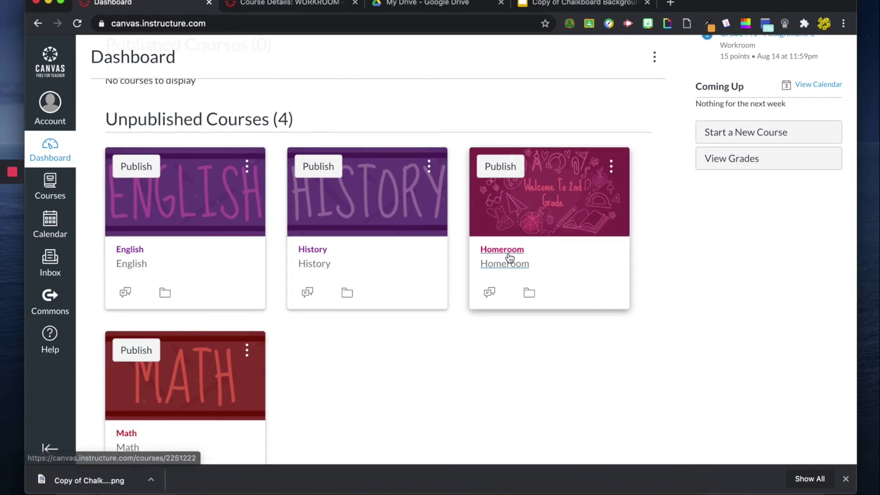
scroll(506, 256, "down", 2)
scroll(215, 279, "down", 1)
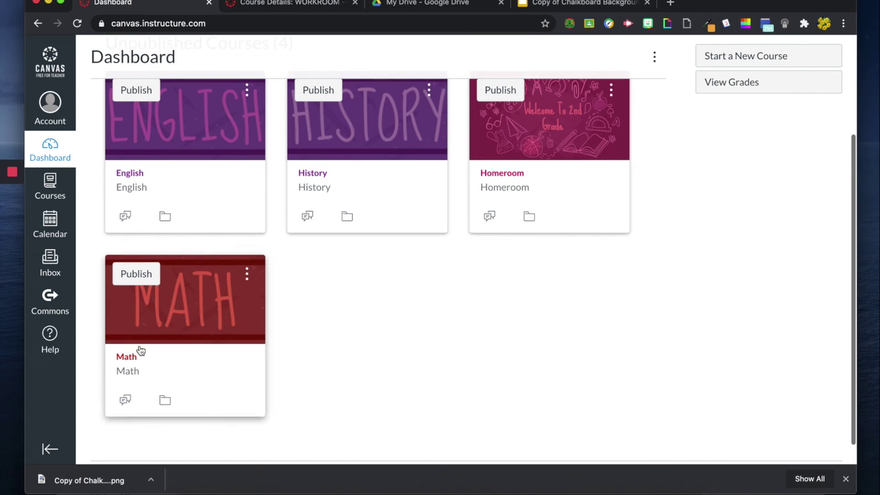
Open the Math course's Settings, Sections list and the Math section.
left_click(126, 361)
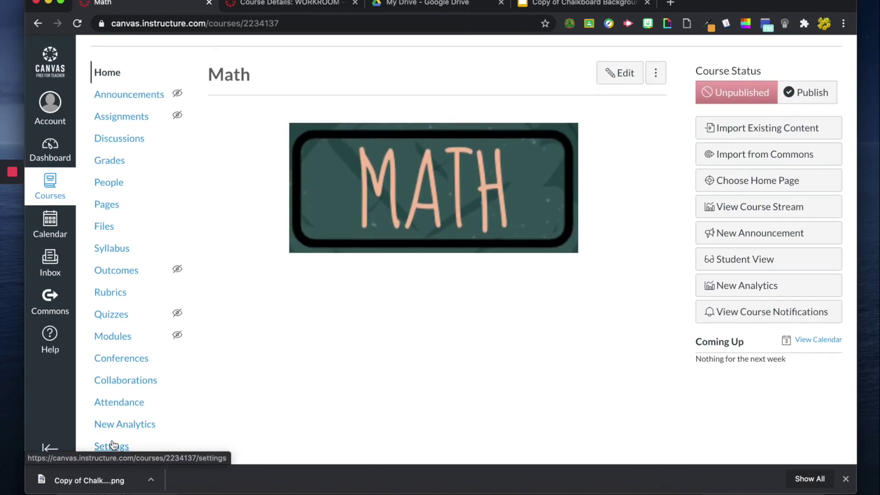
left_click(111, 441)
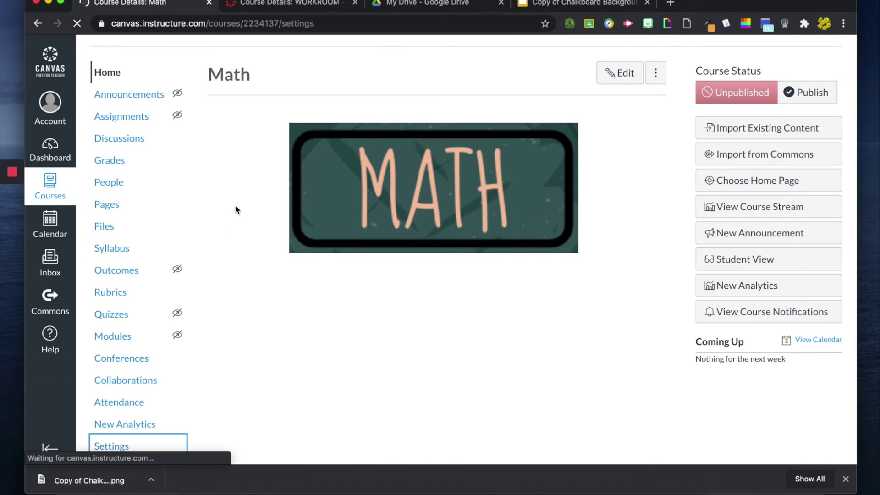
left_click(305, 110)
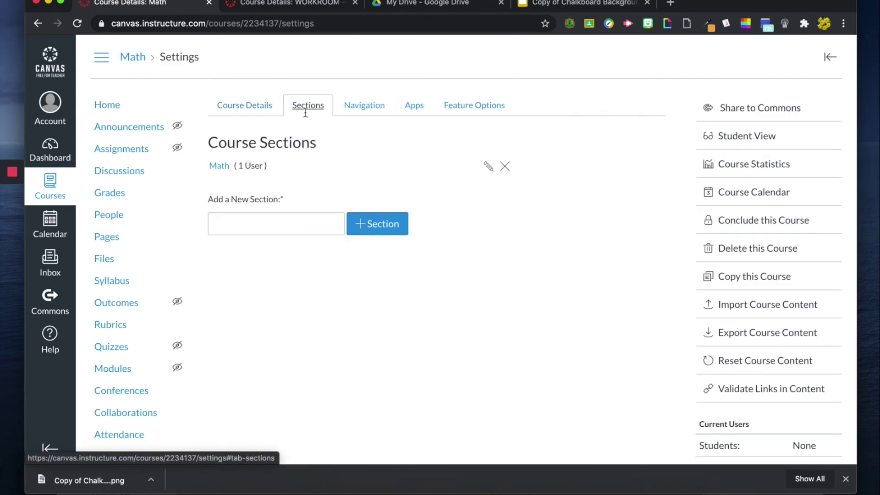
left_click(218, 166)
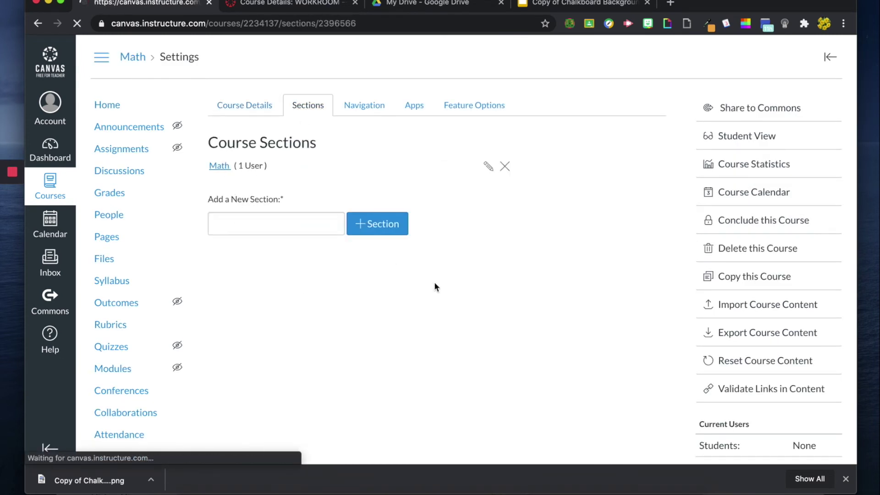
scroll(432, 196, "down", 1)
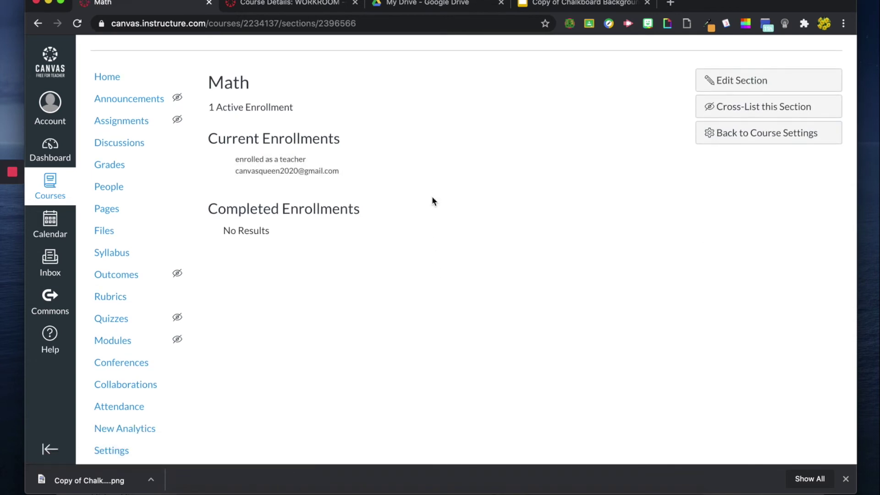
Cross-list the Math section into Homeroom, found by searching 'Homeroom', and dismiss the confirmation.
left_click(746, 109)
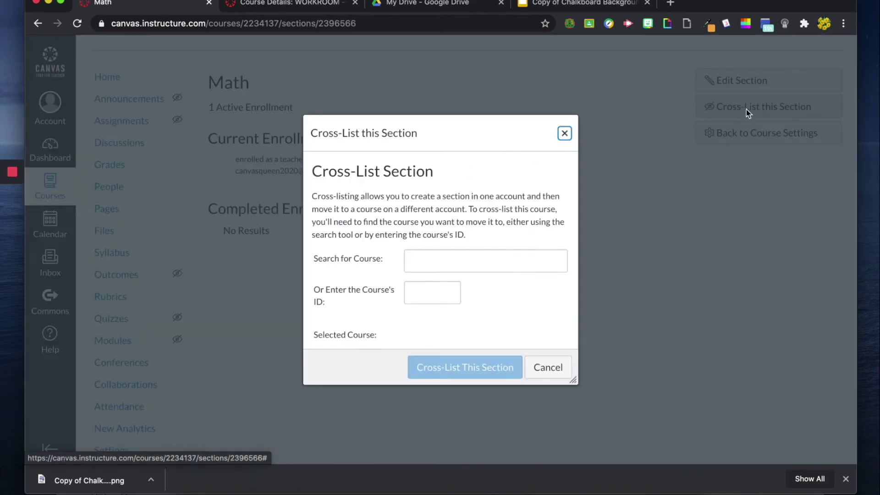
left_click(432, 265)
type("Homeroom")
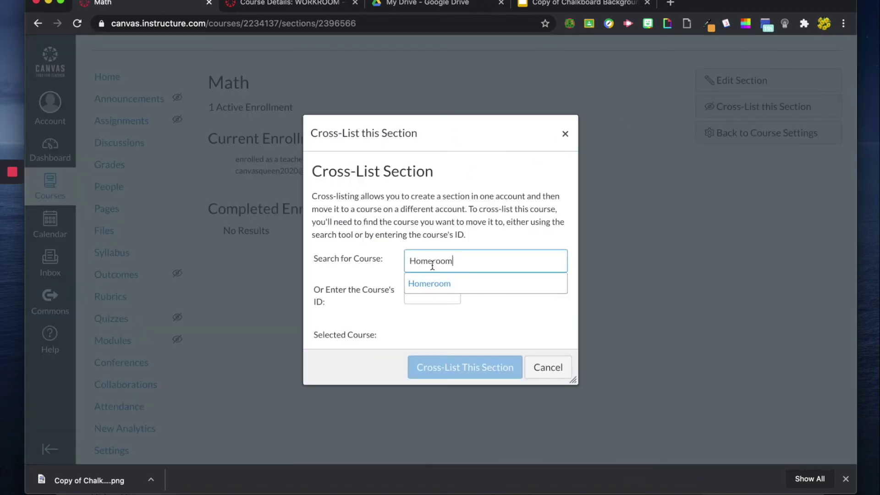
left_click(462, 290)
left_click(443, 397)
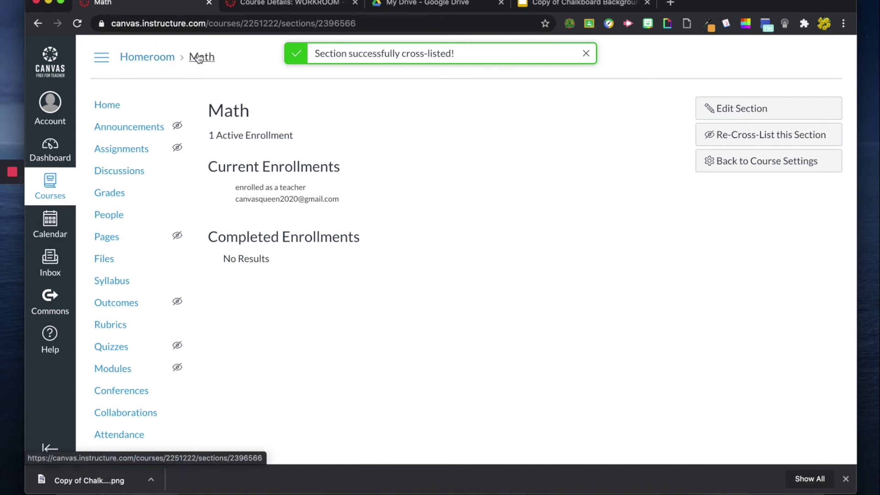
left_click(586, 54)
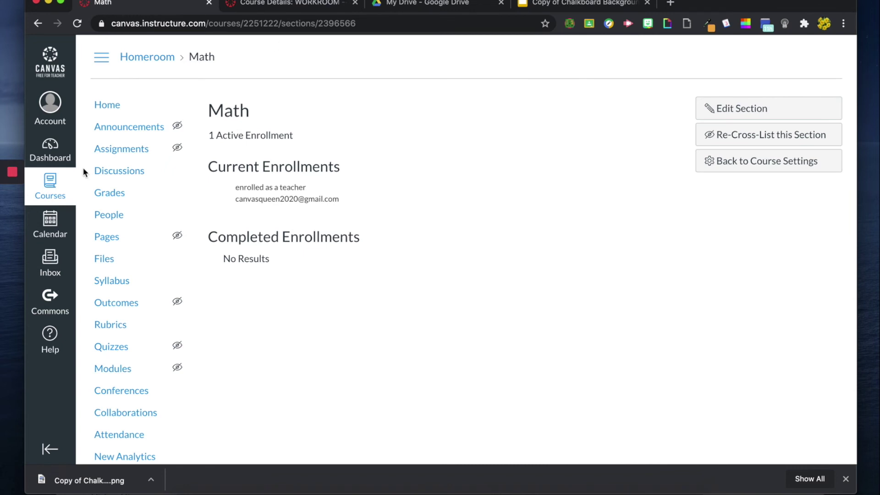
Go to the Dashboard, where Homeroom is the only unpublished course, and open Homeroom.
left_click(50, 184)
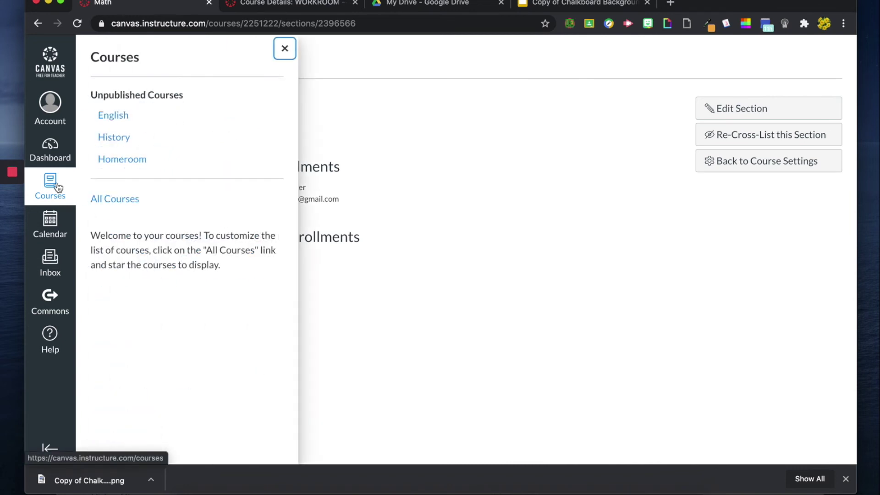
left_click(58, 159)
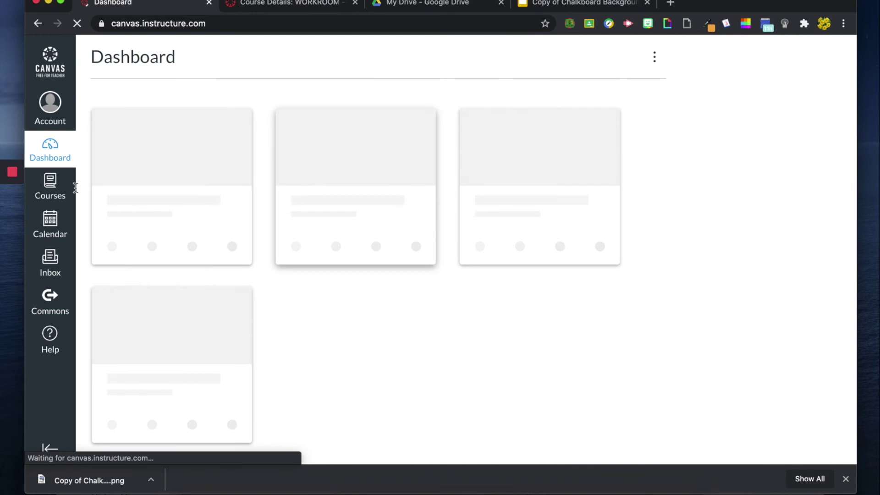
left_click(13, 223)
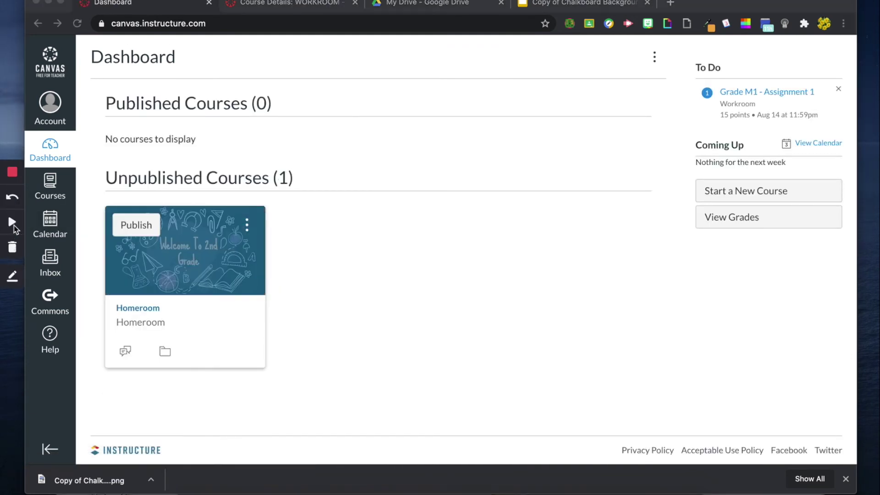
left_click(12, 222)
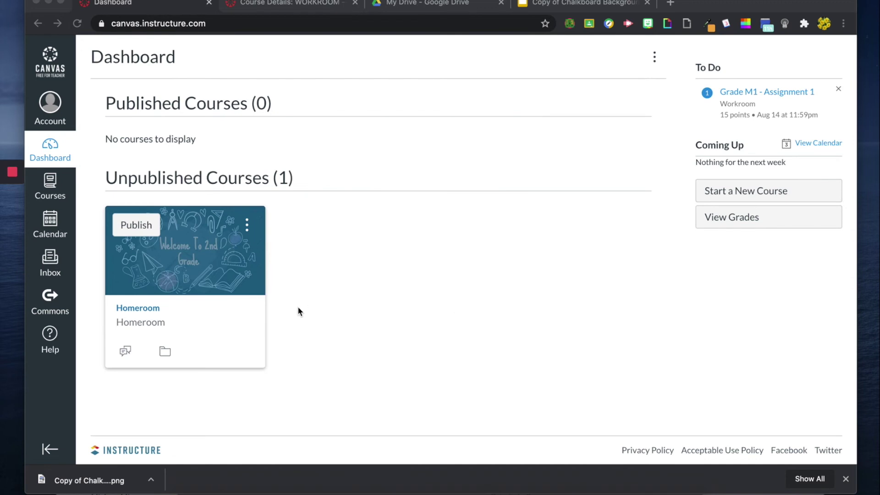
left_click(150, 309)
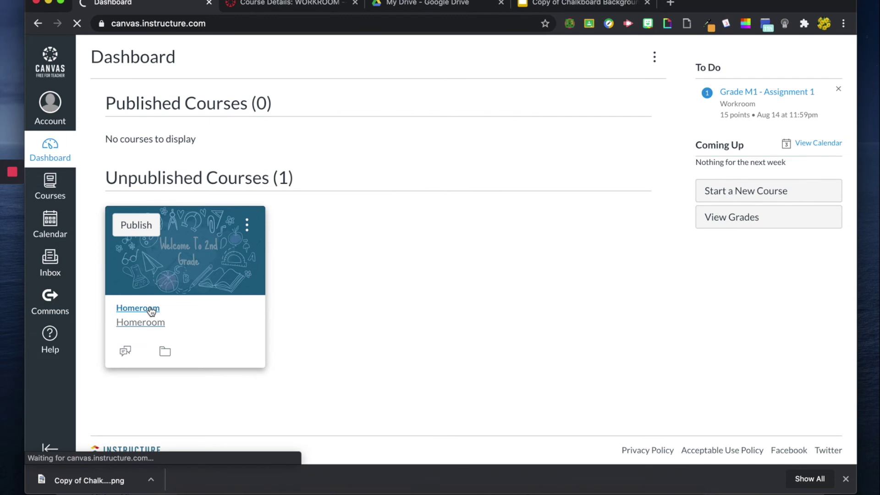
Check the English, History, Math and Science sections in Homeroom's settings, then view its home page.
scroll(132, 255, "down", 2)
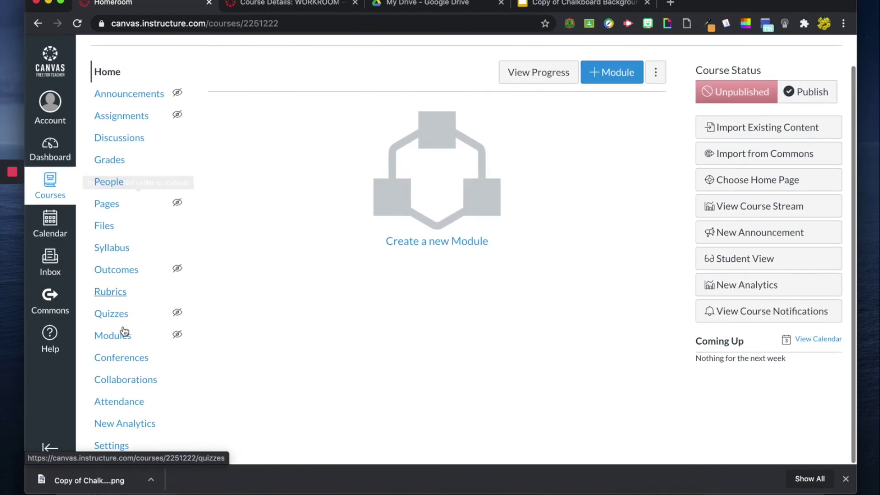
left_click(110, 445)
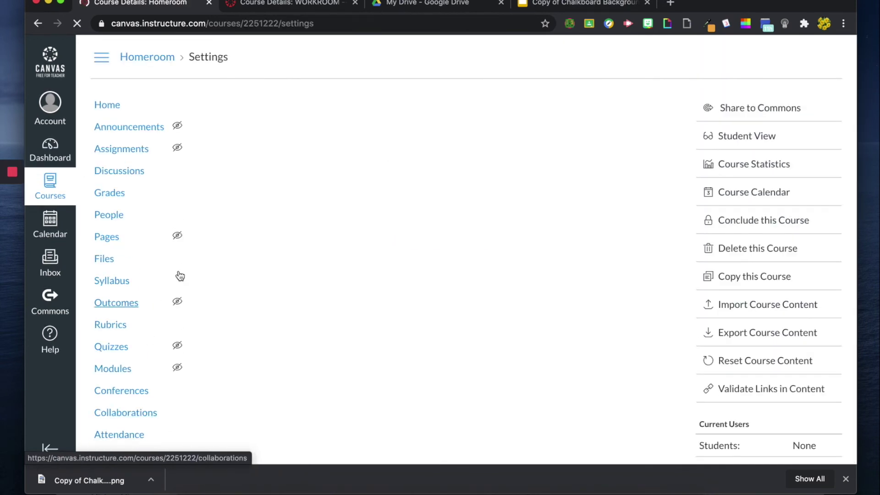
left_click(303, 105)
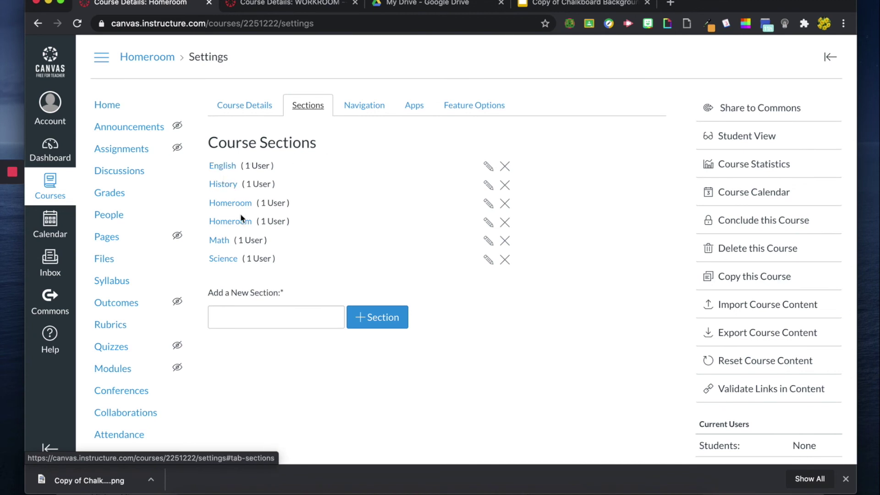
left_click(107, 105)
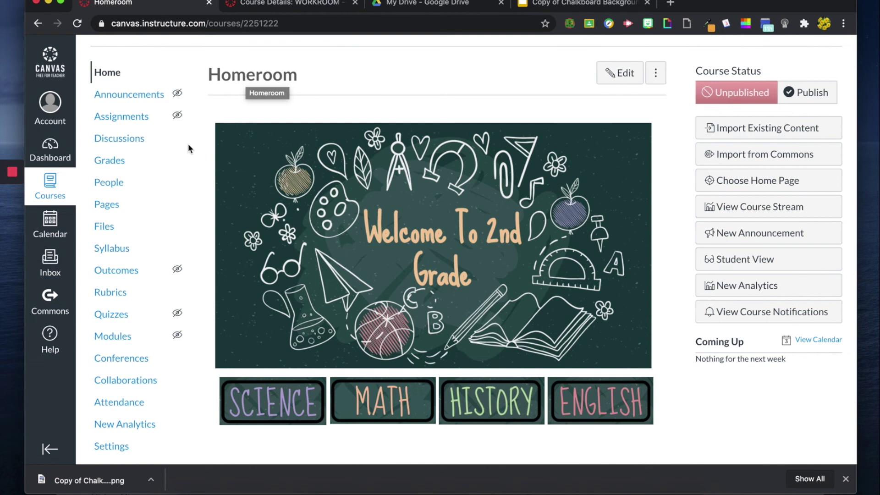
Go back to the Dashboard listing Homeroom as the sole unpublished course.
left_click(46, 146)
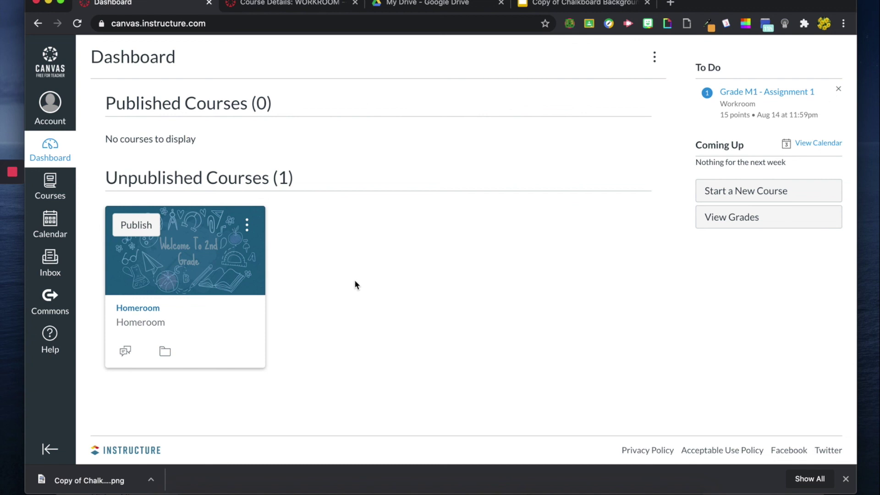
mouse_move(14, 172)
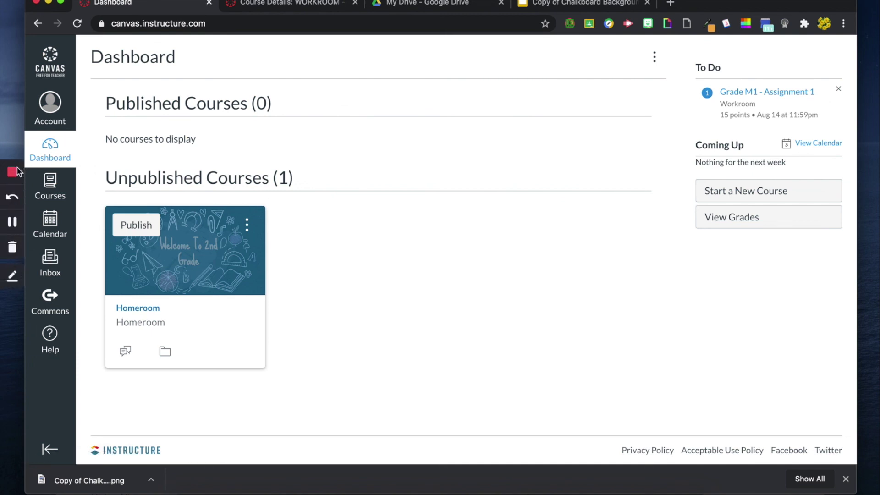